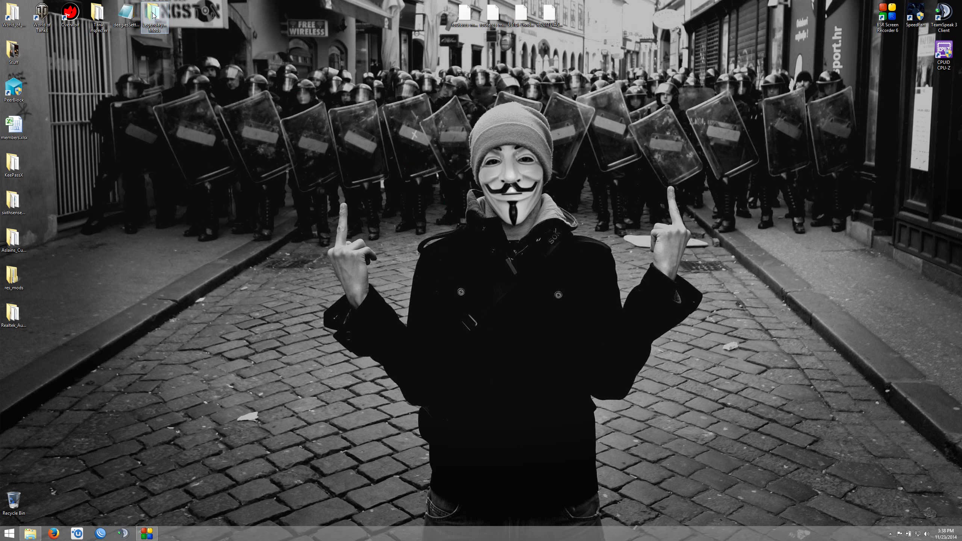
Step: Duplicate the archive LegendaryStoners StayHigh SixthSense.7z inside the LegendaryStoner's Mods folder on the desktop
double_click(153, 15)
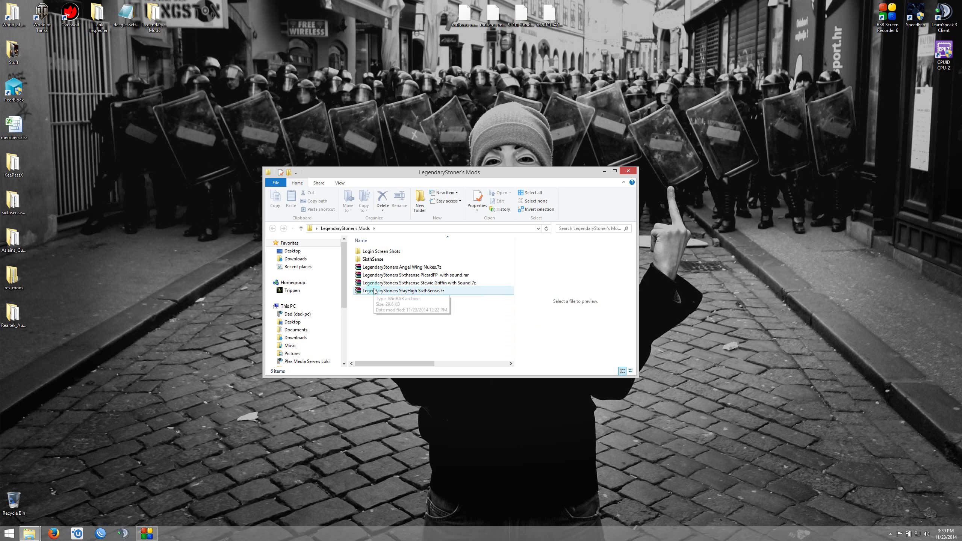
right_click(403, 292)
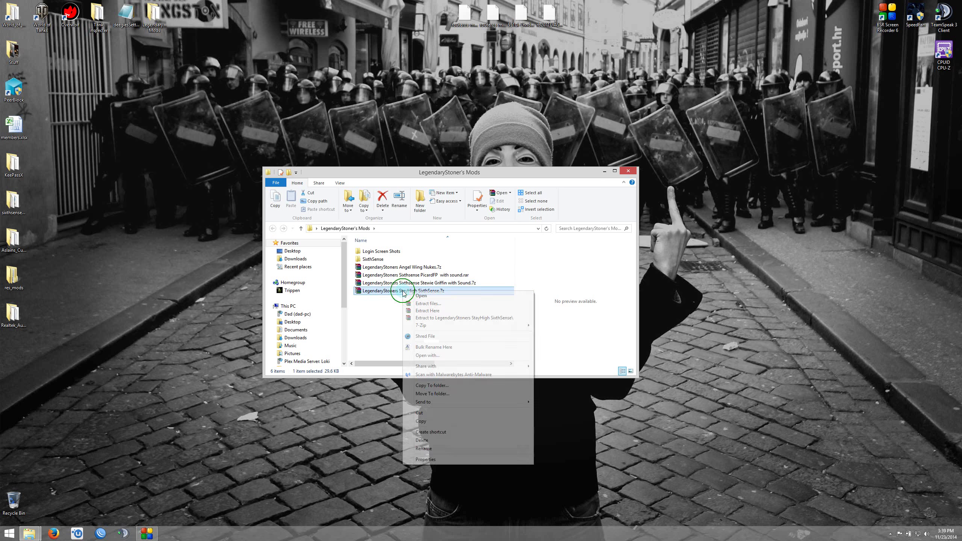
left_click(427, 422)
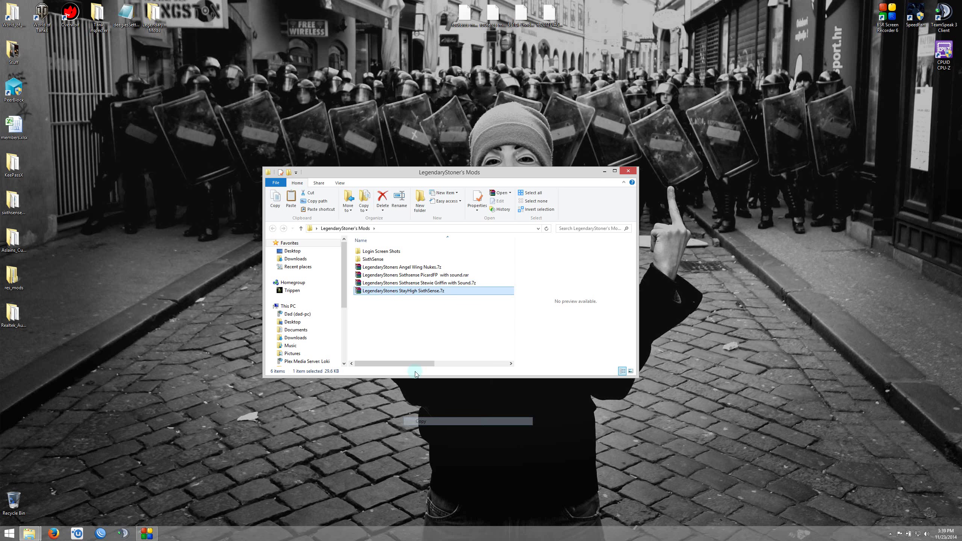
right_click(391, 327)
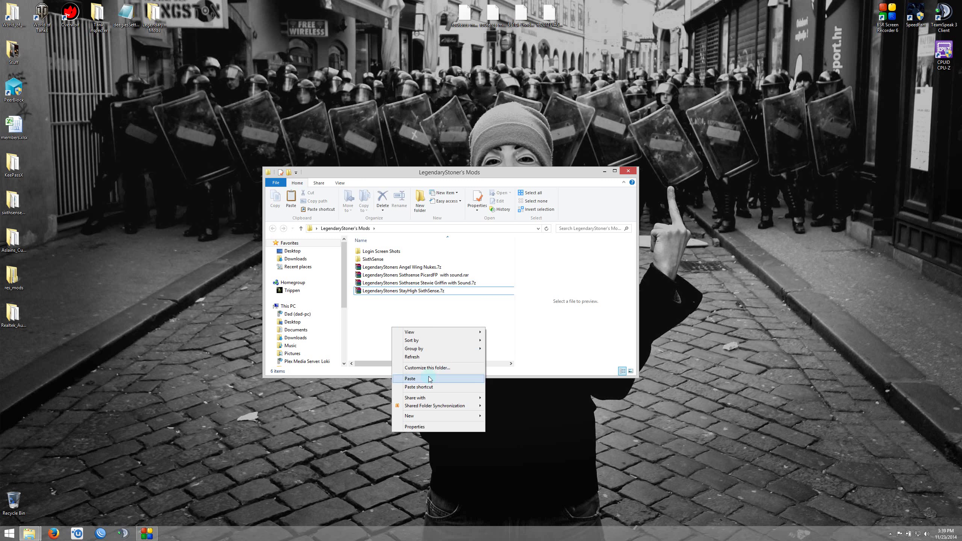
left_click(430, 379)
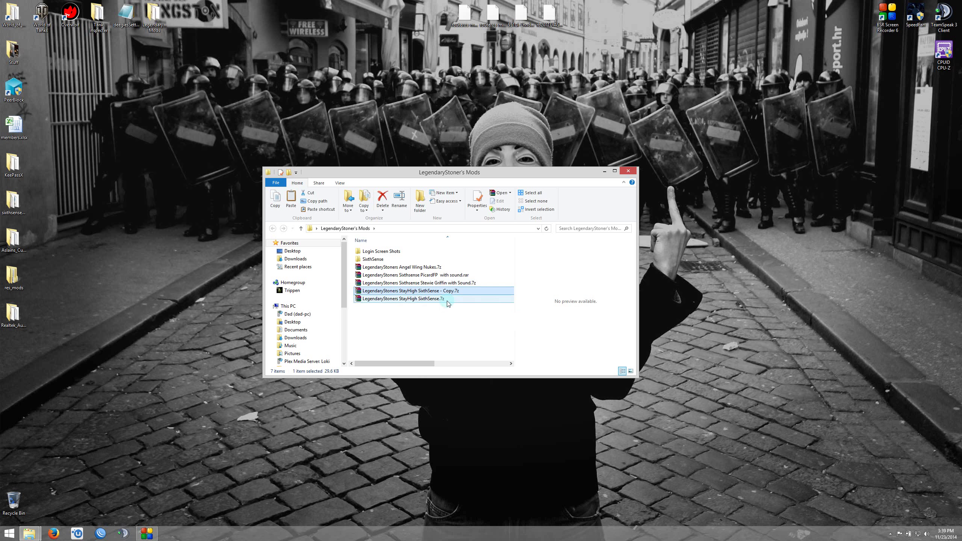
Step: Rename the duplicated StayHigh SixthSense archive to mod2, keeping the .7z extension
right_click(414, 294)
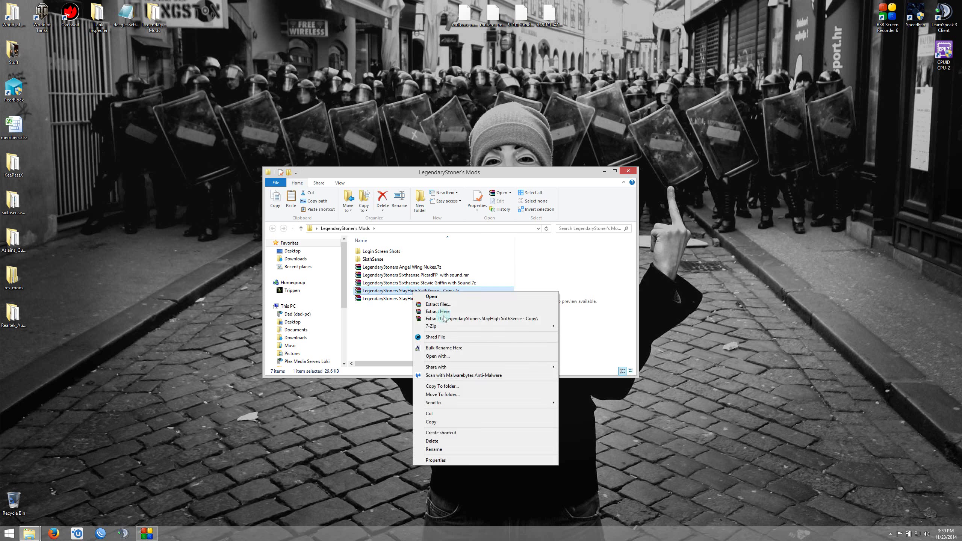
left_click(450, 450)
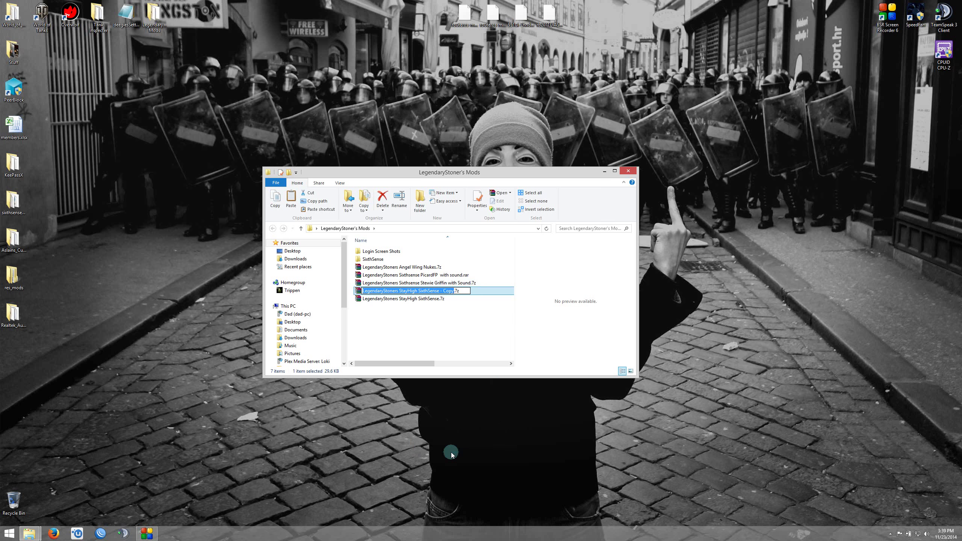
type("mod2")
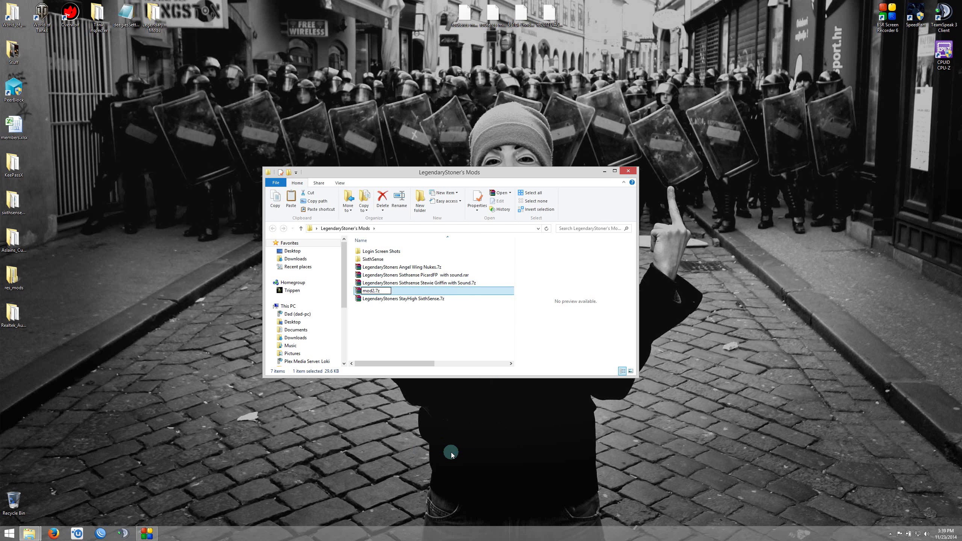
key("Return")
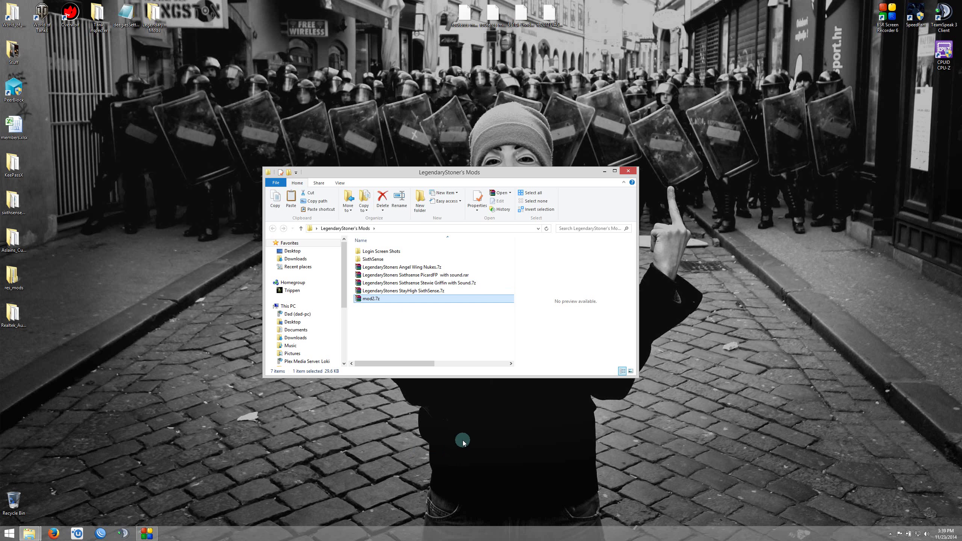
Step: Move mod2.7z from the mods folder into World_of_Tanks\Aslains_Custom_mods, replacing the existing file with that name
right_click(376, 301)
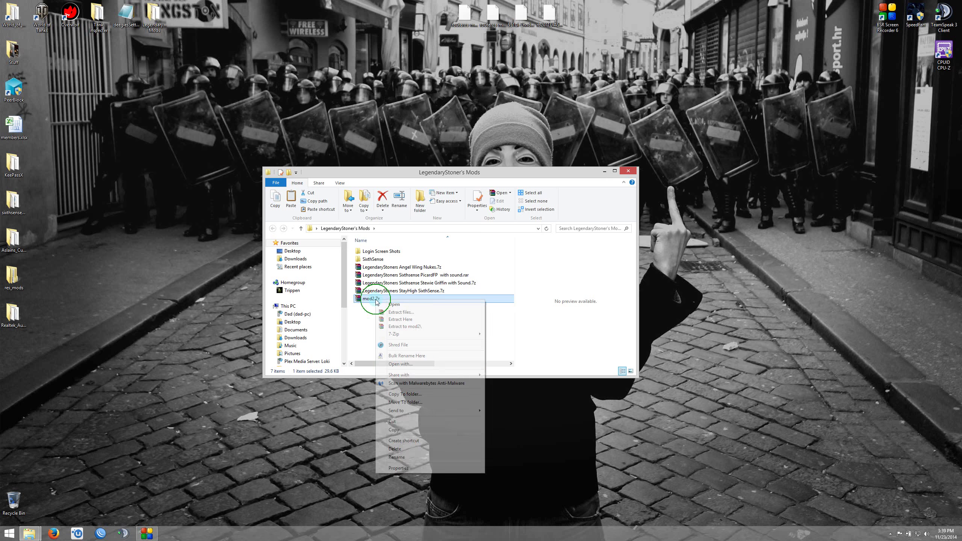
left_click(404, 422)
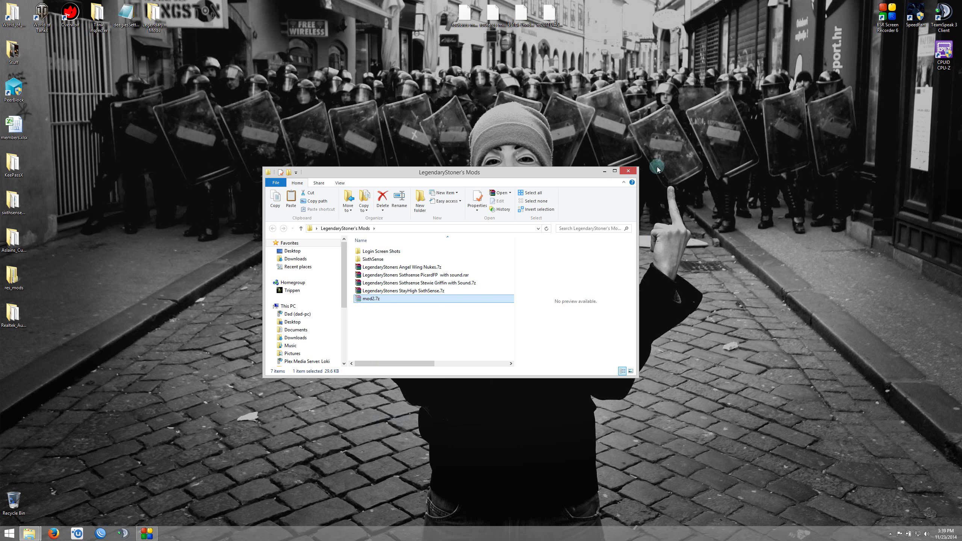
left_click(628, 171)
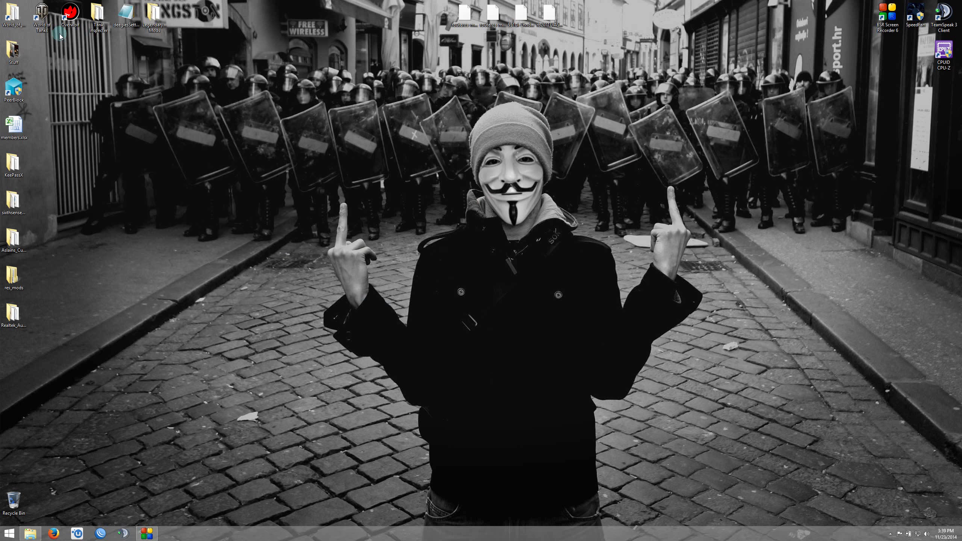
double_click(13, 13)
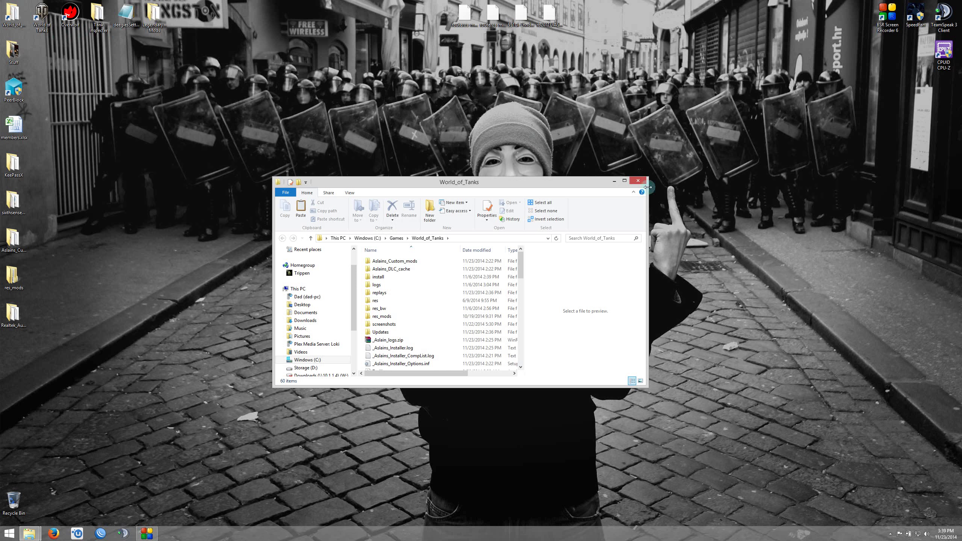
left_click(625, 182)
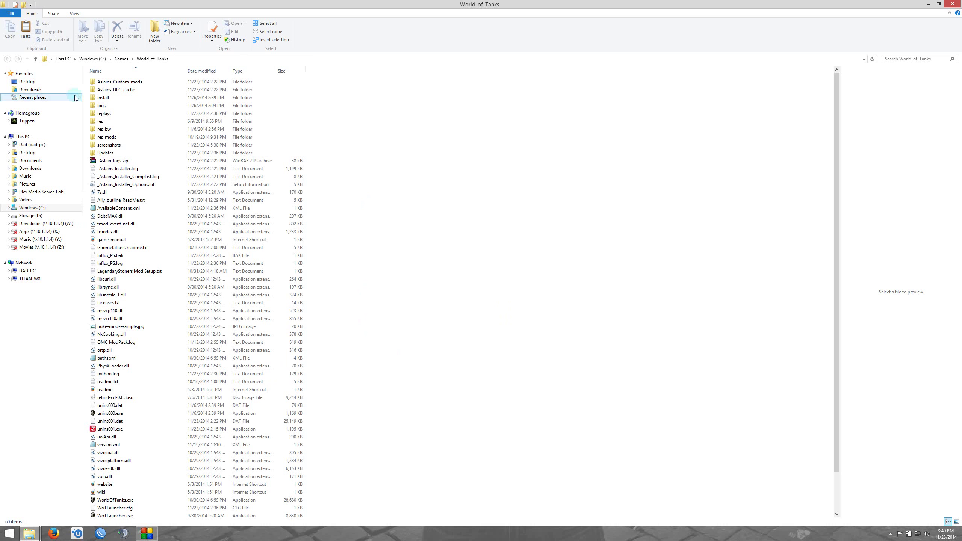
mouse_move(110, 88)
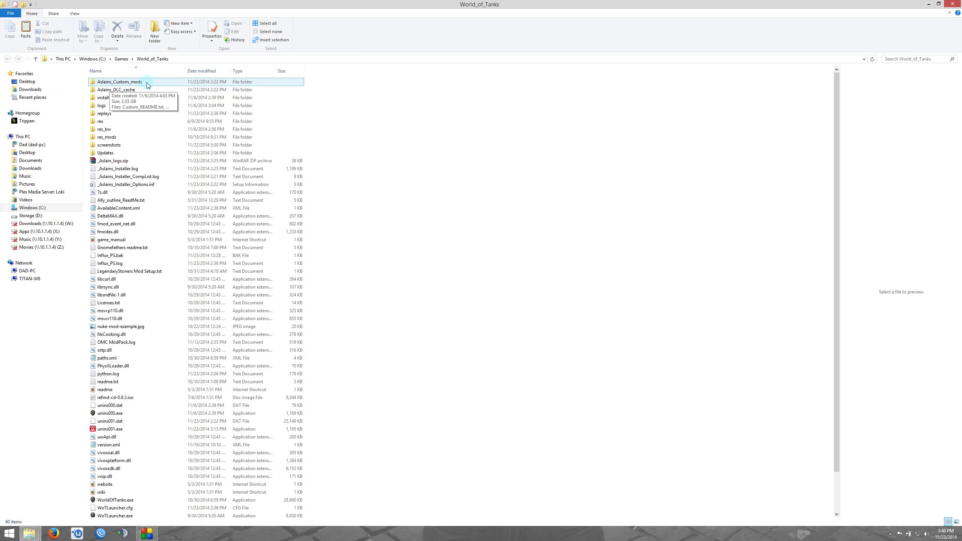
double_click(147, 83)
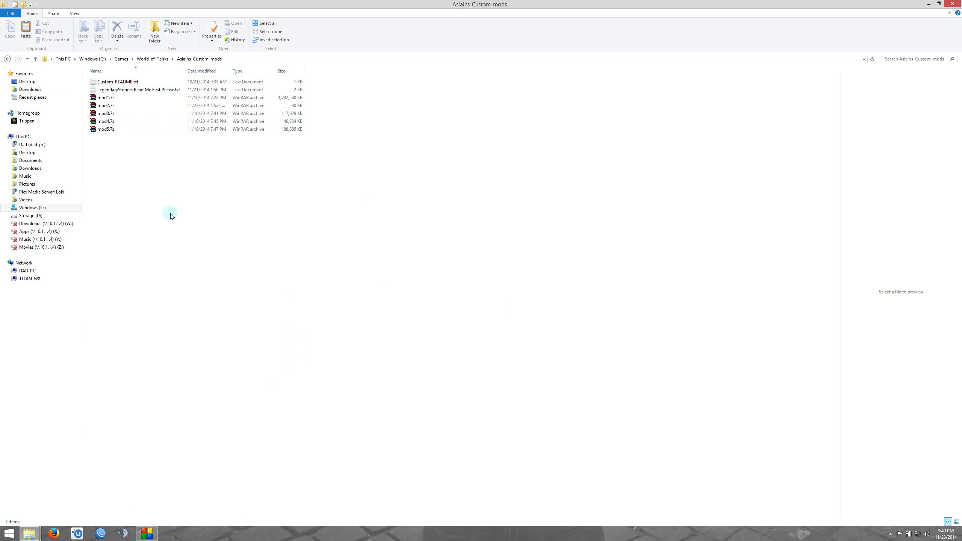
left_click(156, 214)
right_click(156, 215)
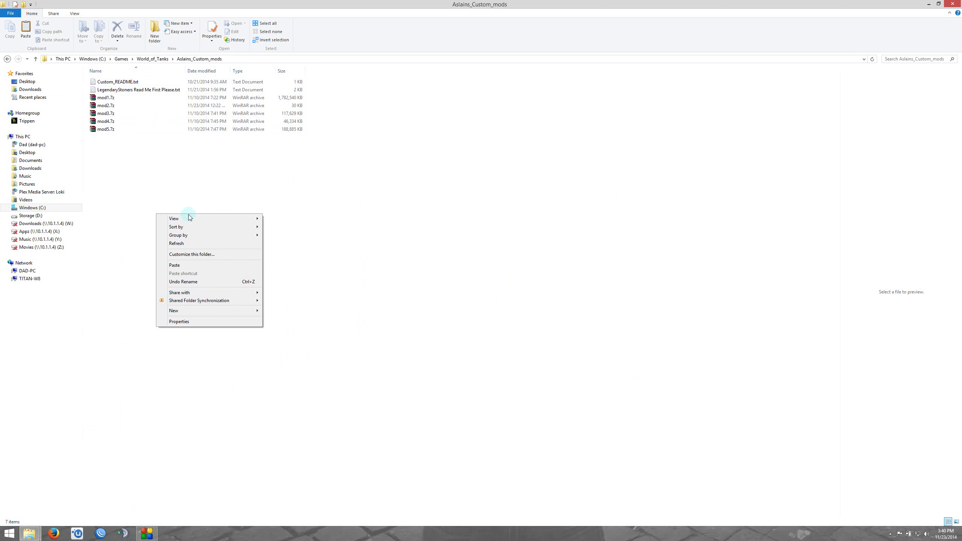
left_click(189, 265)
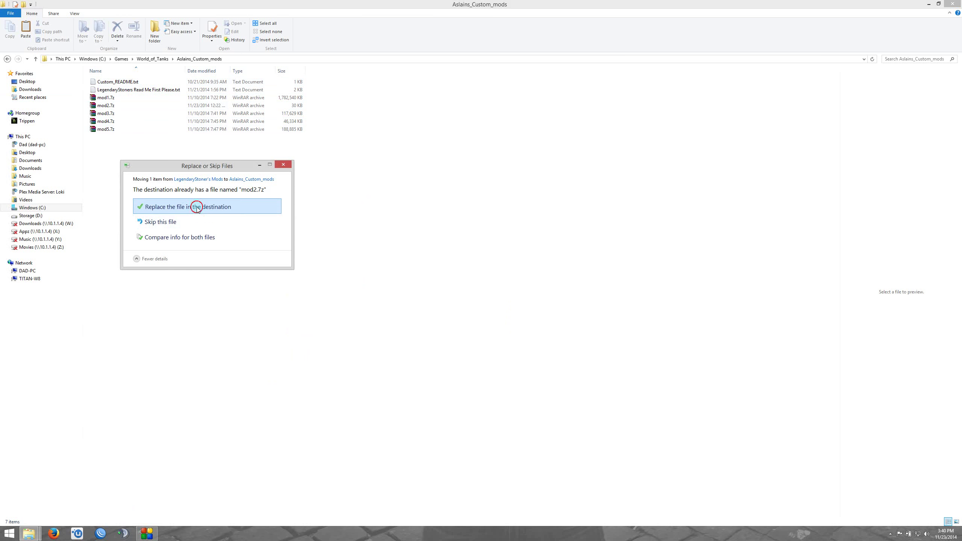
left_click(238, 211)
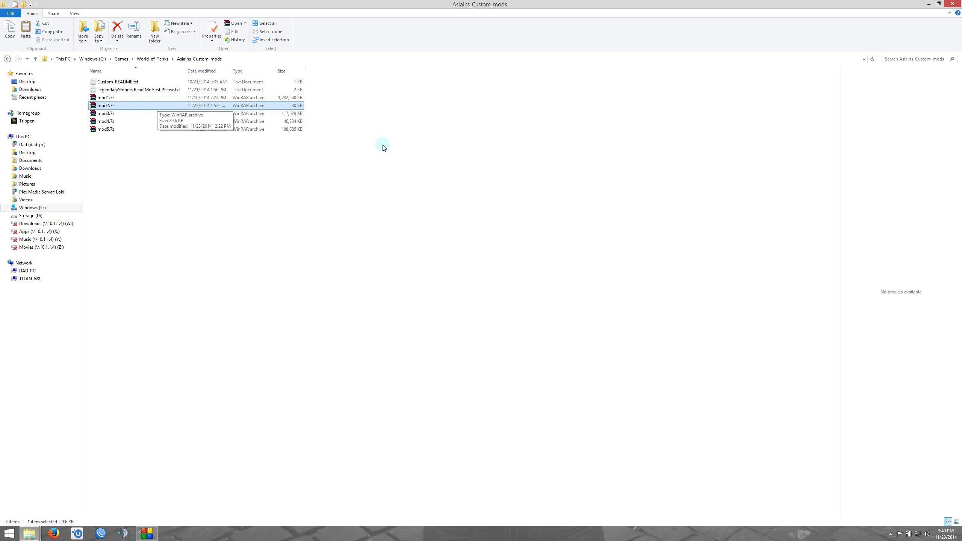
Step: Highlight mod1.7z and mod2.7z to compare the archives in the custom mods folder, and close the window
left_click(128, 98)
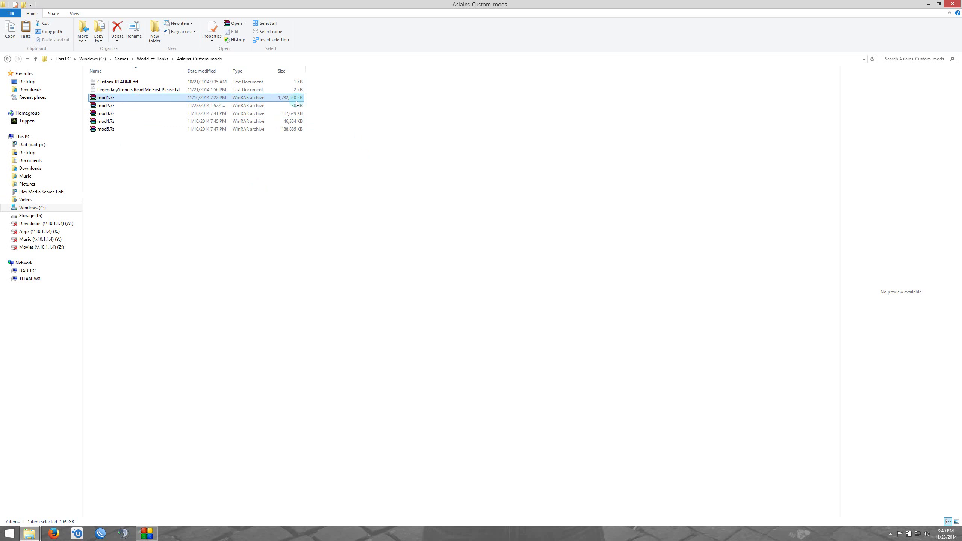
left_click(243, 106, "ctrl")
left_click(954, 4)
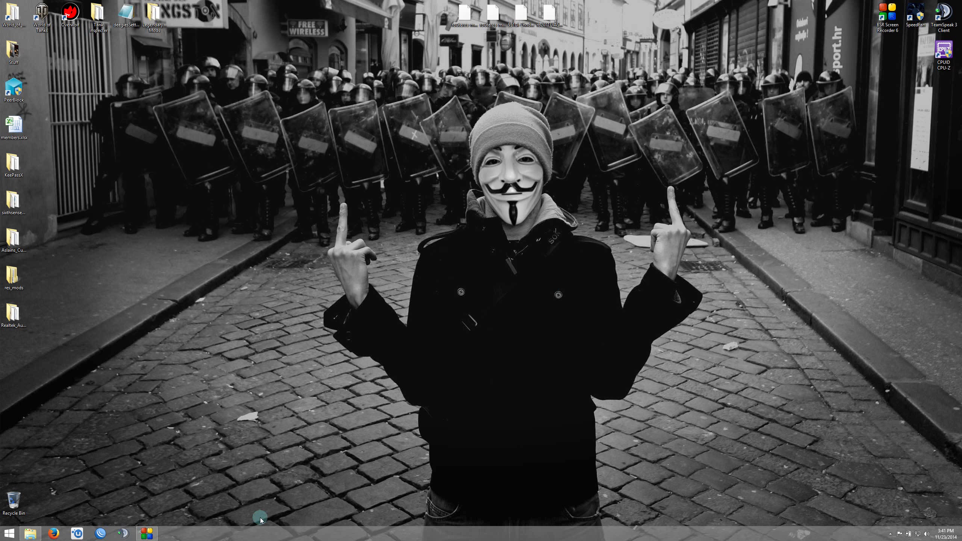
Step: Switch to Firefox and open the website aslain.com
left_click(53, 533)
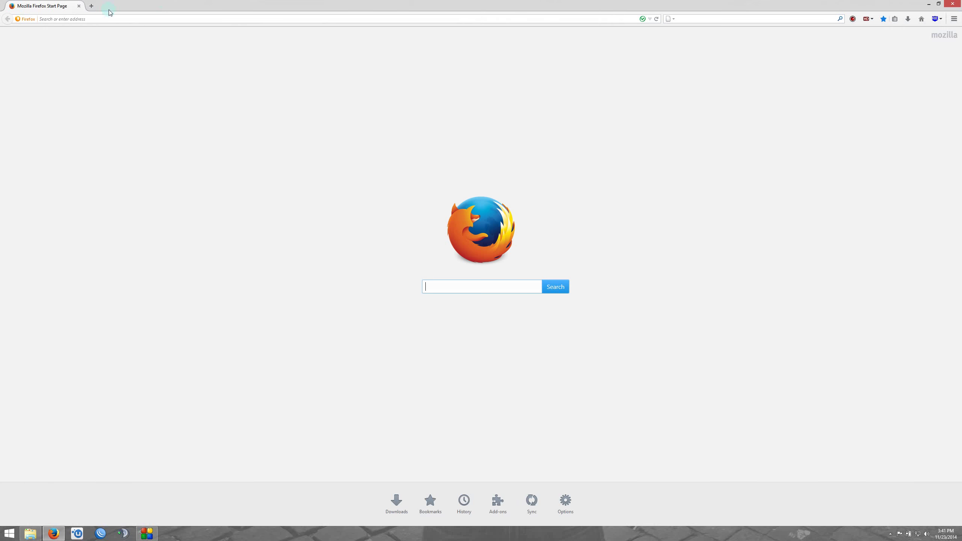
left_click(104, 18)
type("asali")
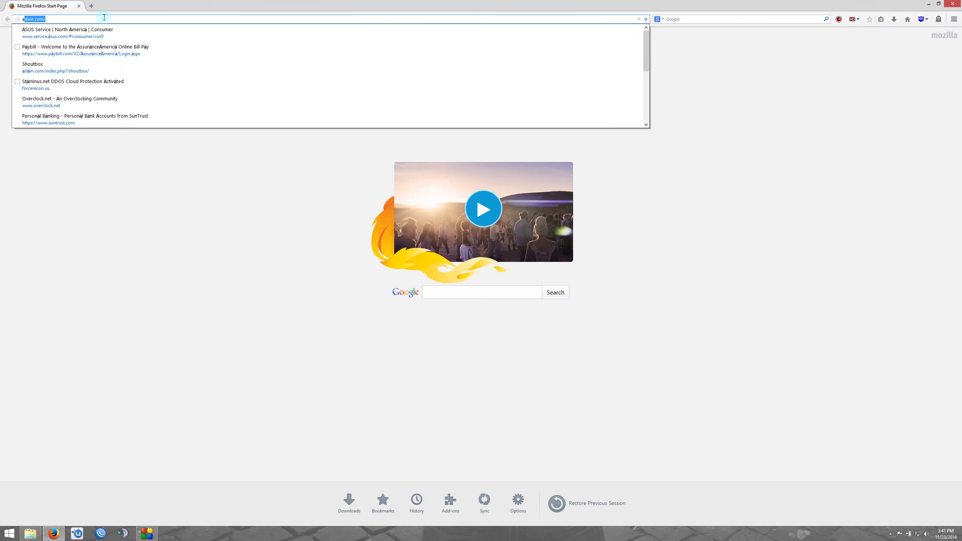
key("BackSpace")
key("BackSpace")
key("BackSpace")
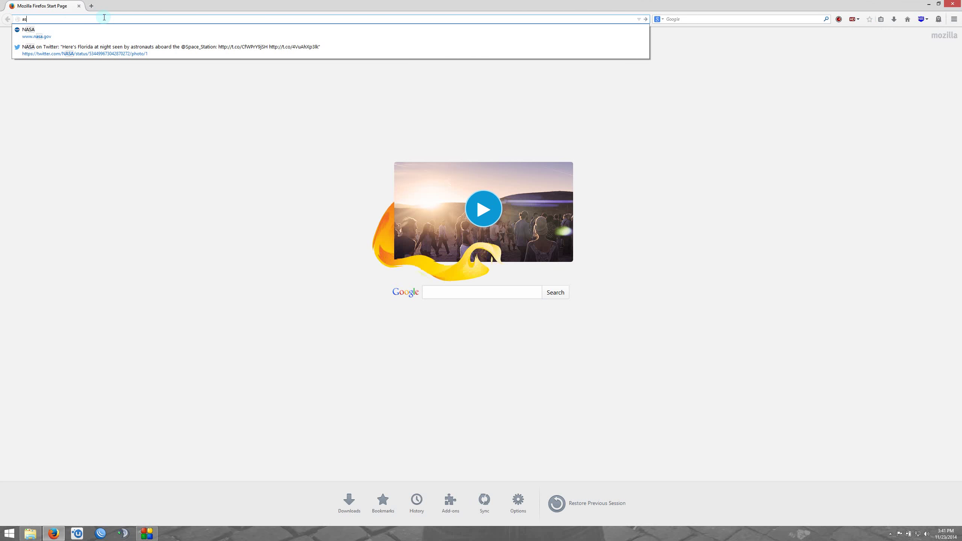
type("lain.com")
key("Return")
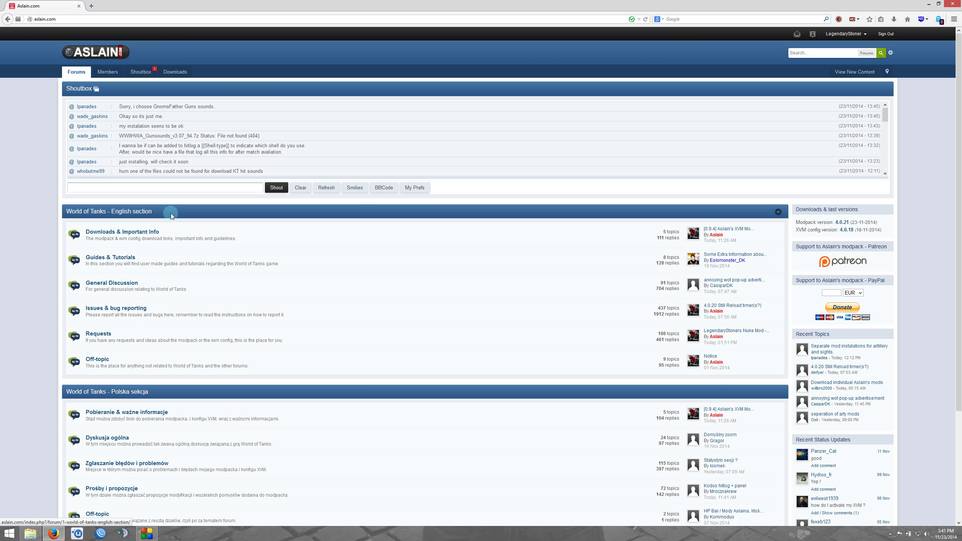
Step: Download Aslain's XVM Mod + ModPack Installer v4.0.21 via the direct link in the English Downloads & Important Info forum
left_click(116, 233)
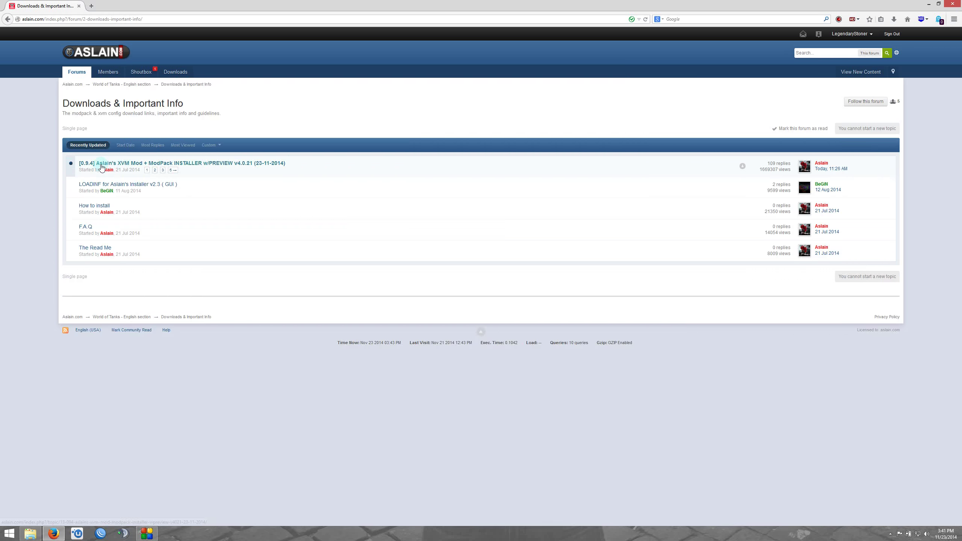
left_click(235, 167)
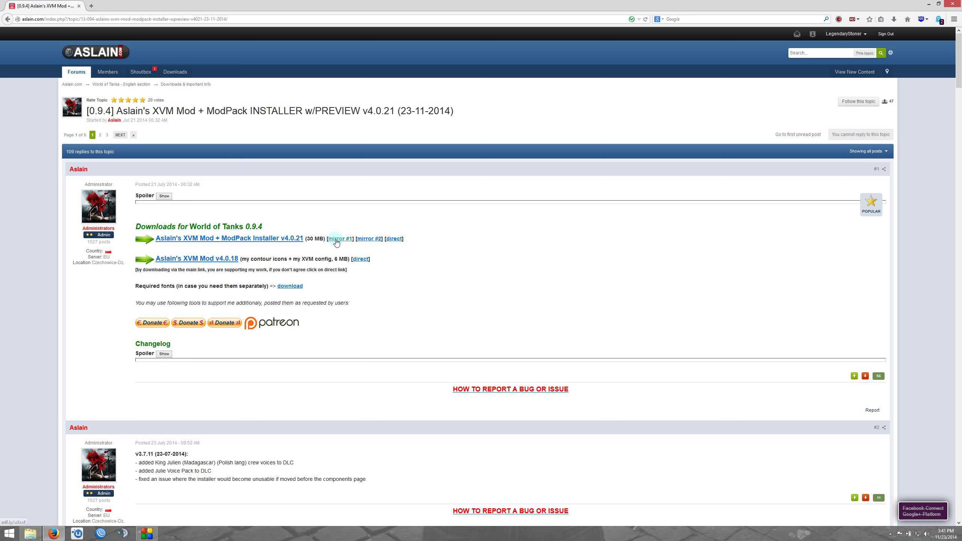
left_click(398, 239)
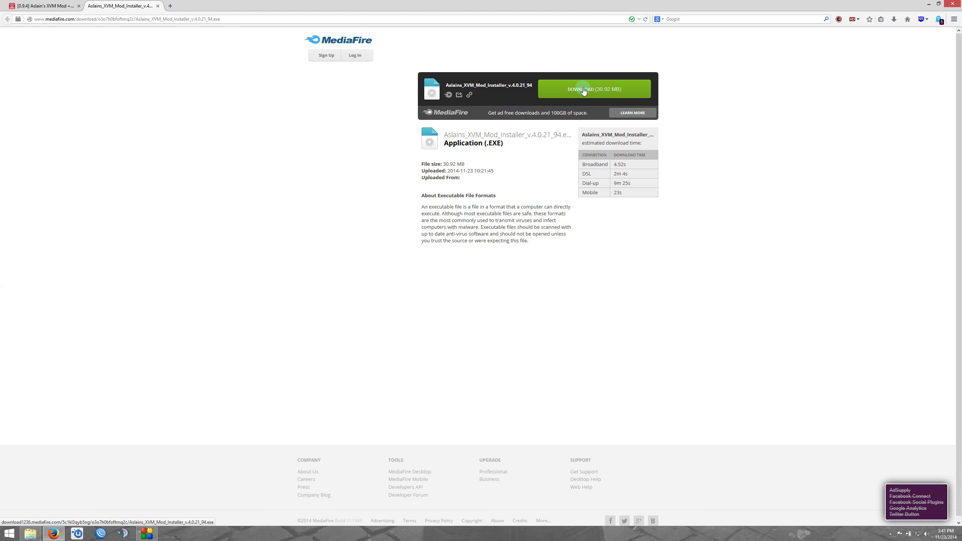
left_click(572, 91)
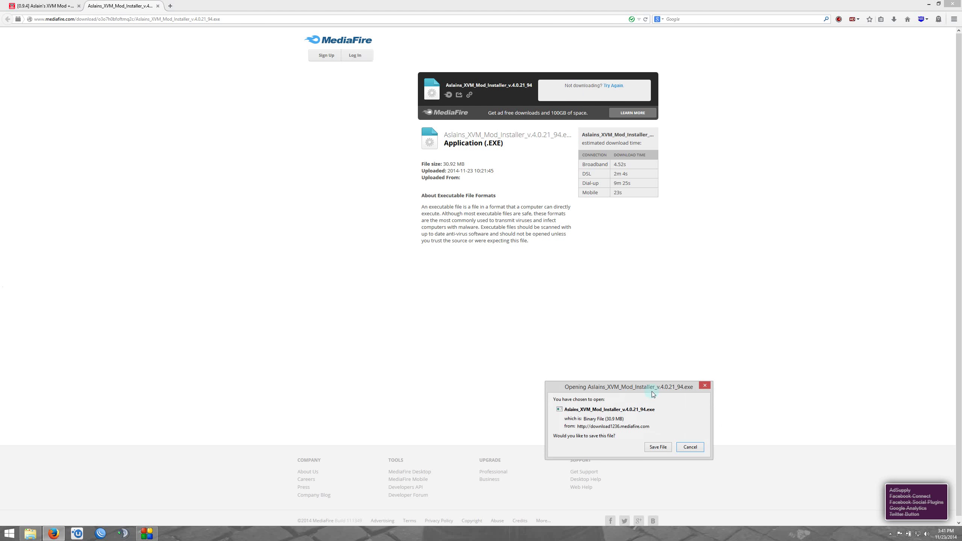
left_click(658, 447)
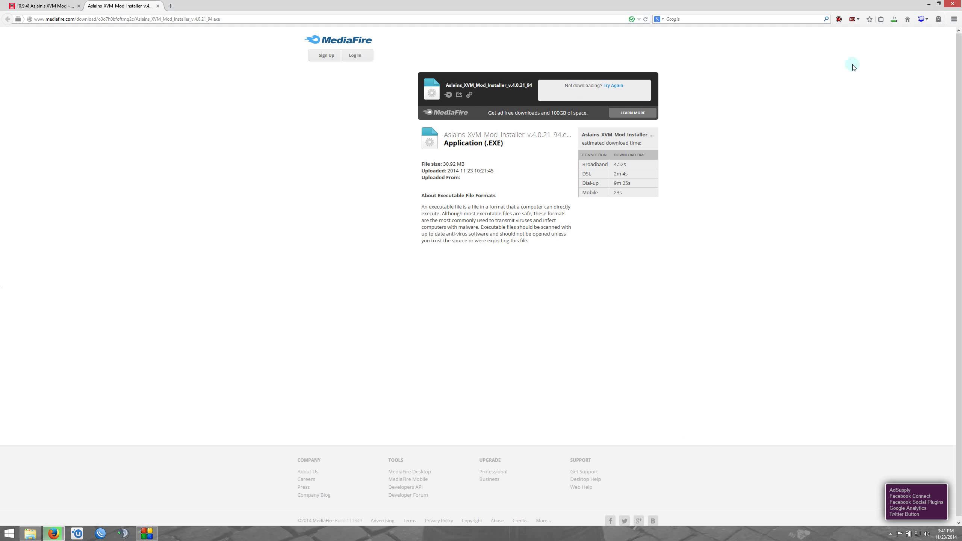
Step: Read the changelog in Aslain's installer topic, highlighting the v4.0.21 changes and the v4.0.20 XVM update and clean install notes
left_click(61, 6)
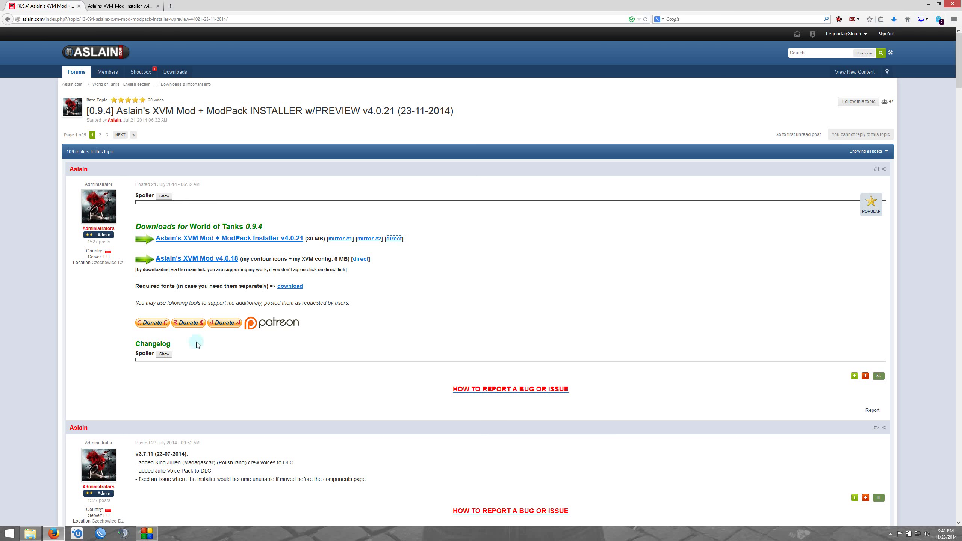
left_click(165, 354)
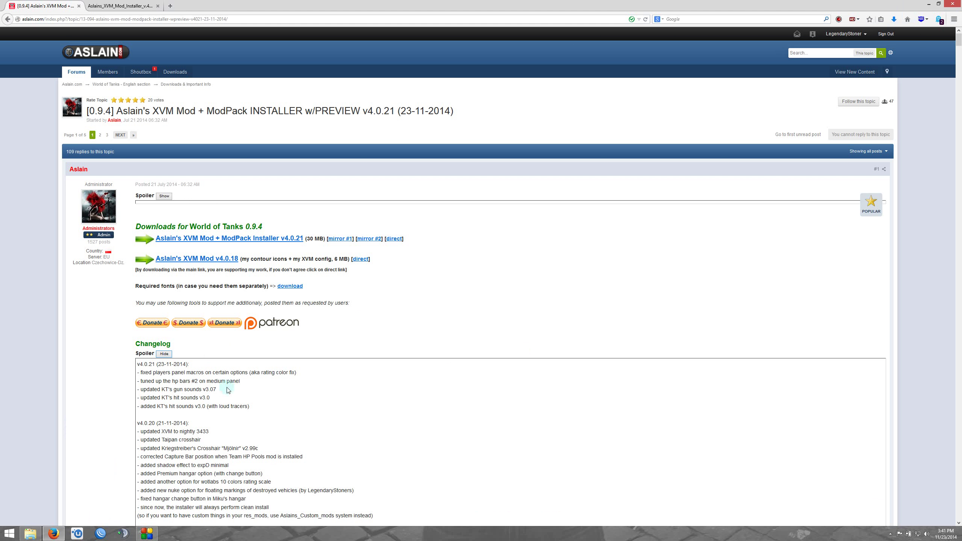
left_click_drag(137, 363, 398, 406)
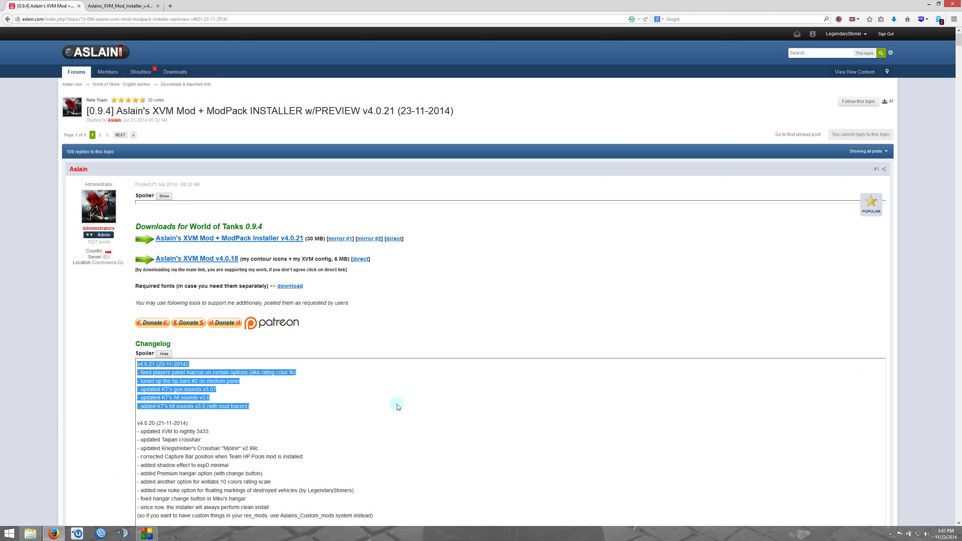
left_click(417, 372)
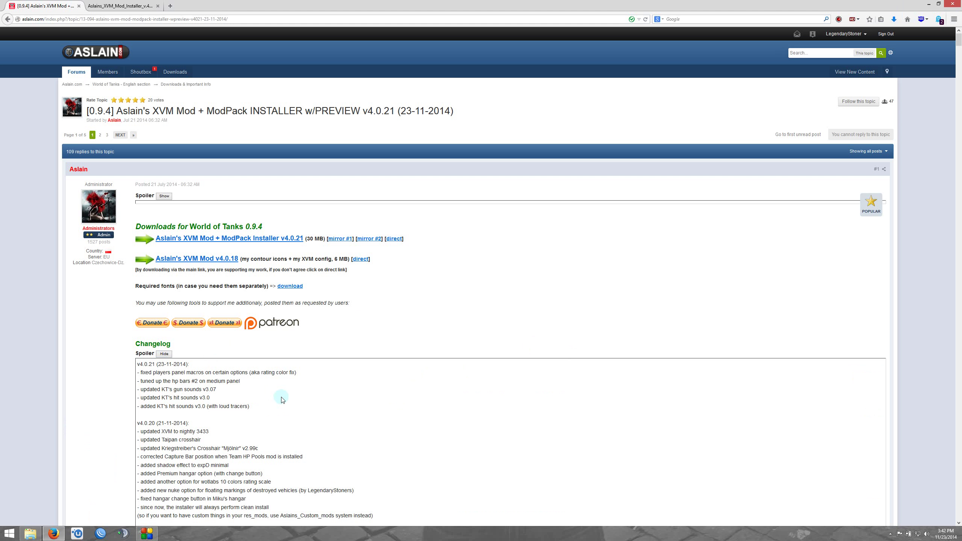
left_click_drag(209, 432, 138, 432)
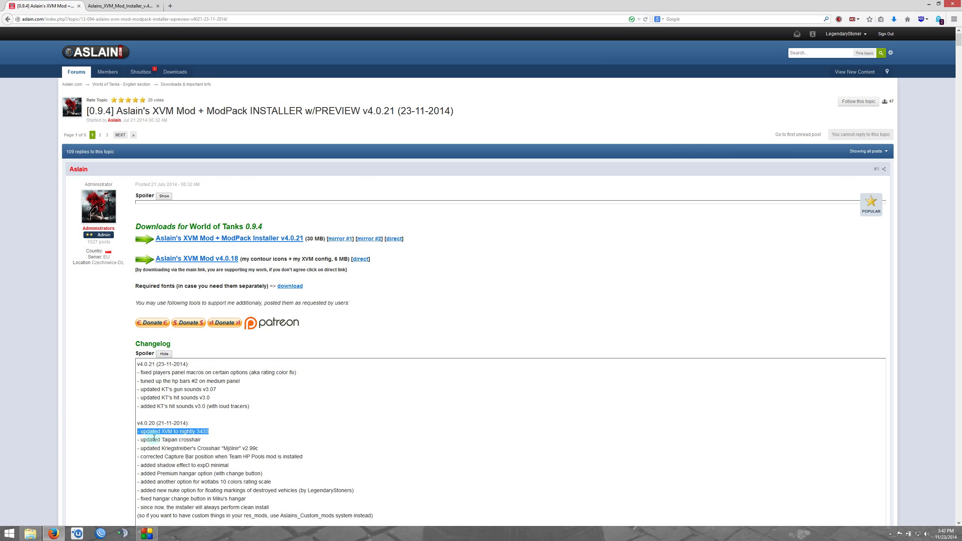
scroll(352, 421, "down", 2)
scroll(353, 422, "down", 2)
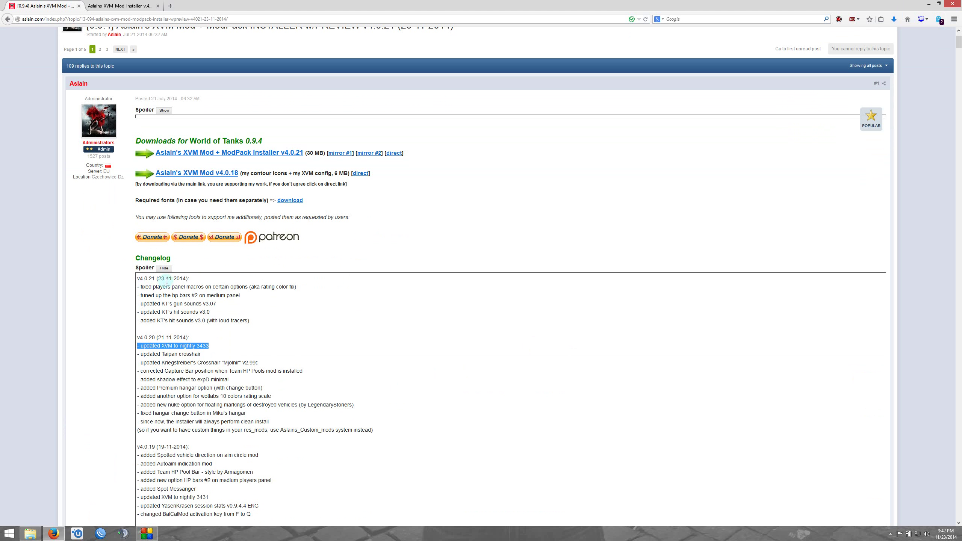
left_click_drag(135, 287, 280, 297)
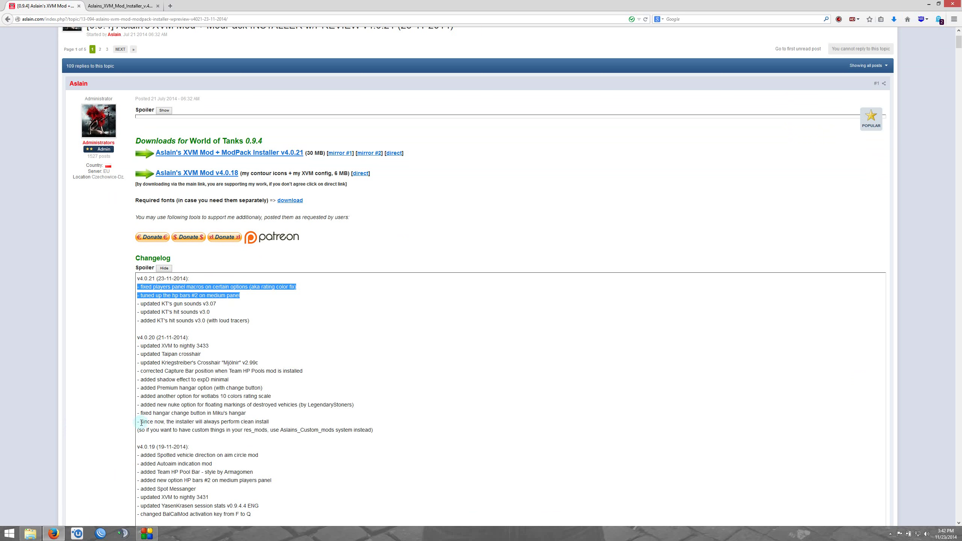
left_click_drag(137, 421, 374, 433)
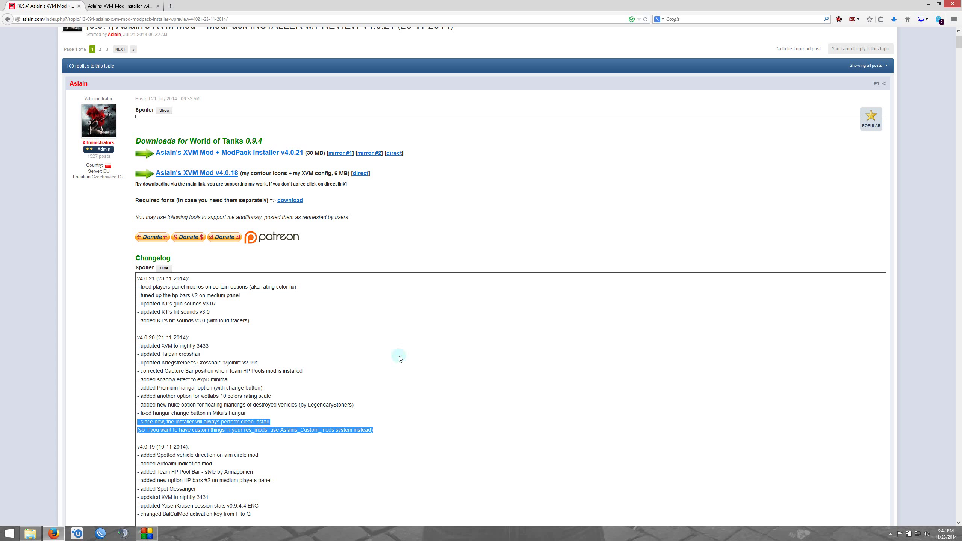
left_click(491, 219)
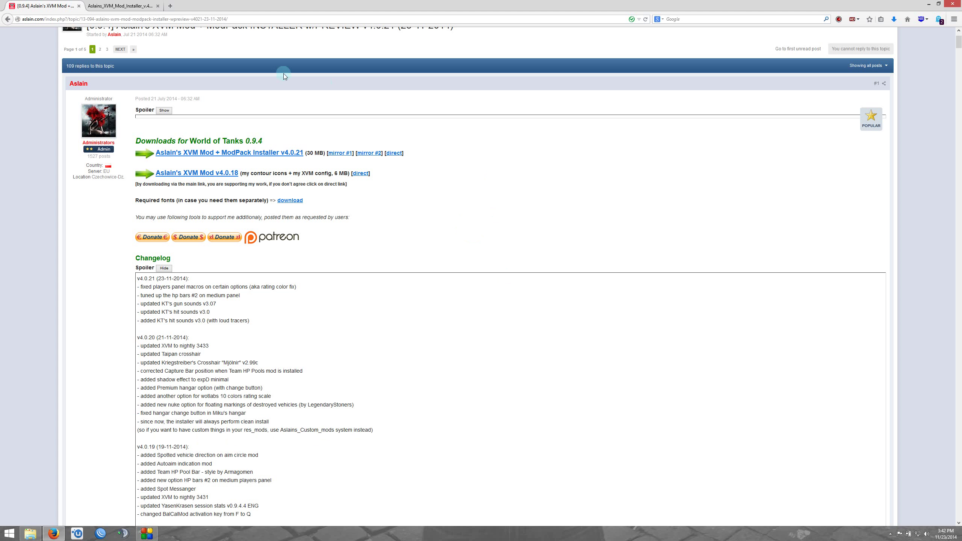
Step: Run the downloaded Aslains_XVM_Mod_Installer_v.4.0.21_94.exe past the security warning, and close Firefox
left_click(895, 20)
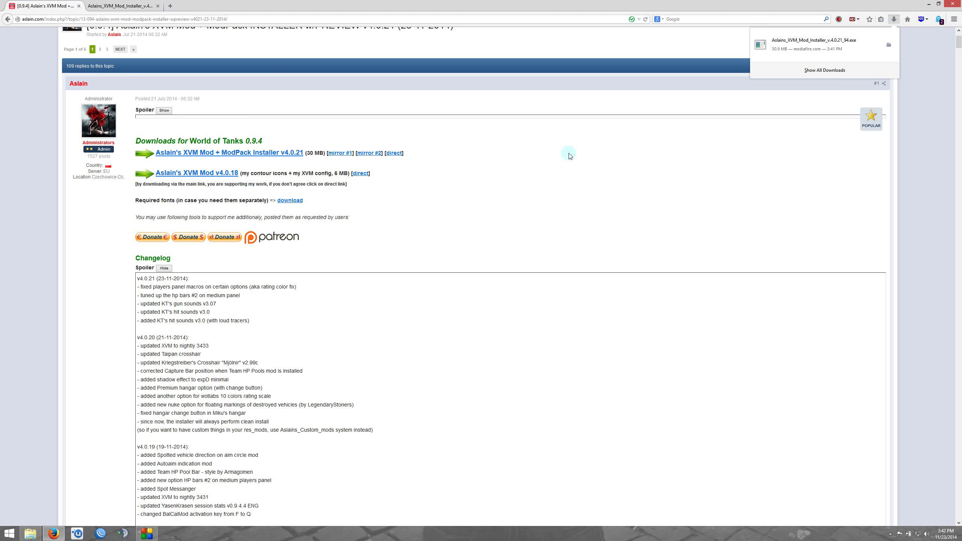
left_click(811, 44)
left_click(505, 274)
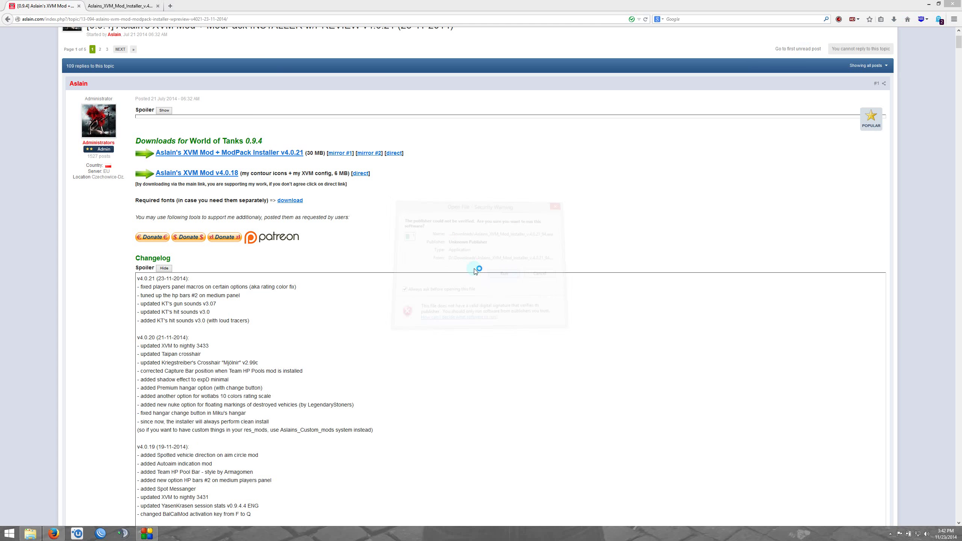
mouse_move(960, 3)
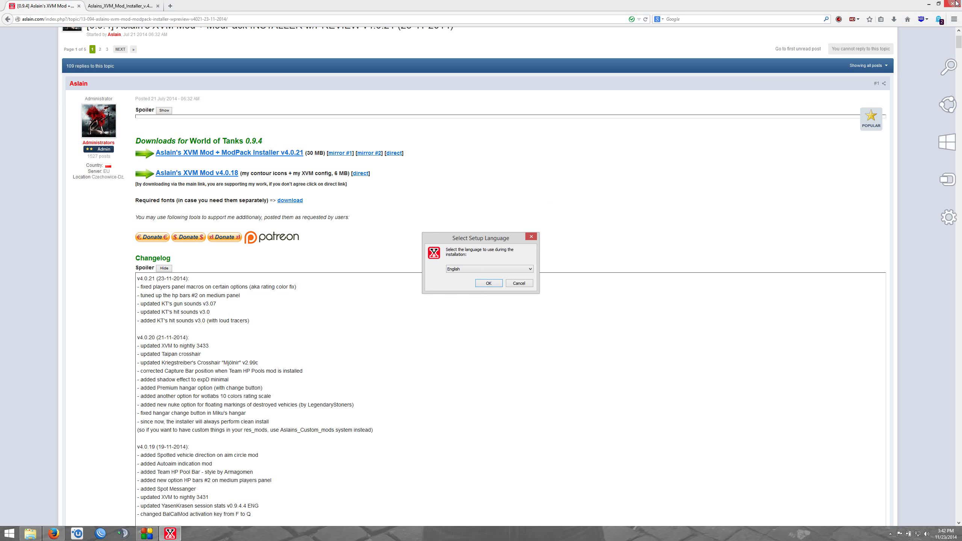
left_click(957, 3)
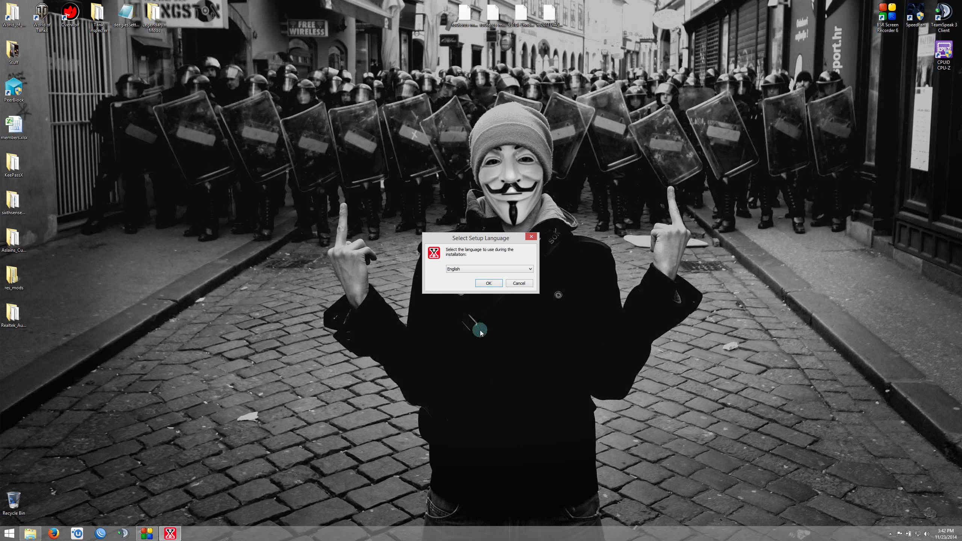
Step: Accept English as the setup language, turn off the prompt before opening this file, and allow the installer to run
left_click(487, 287)
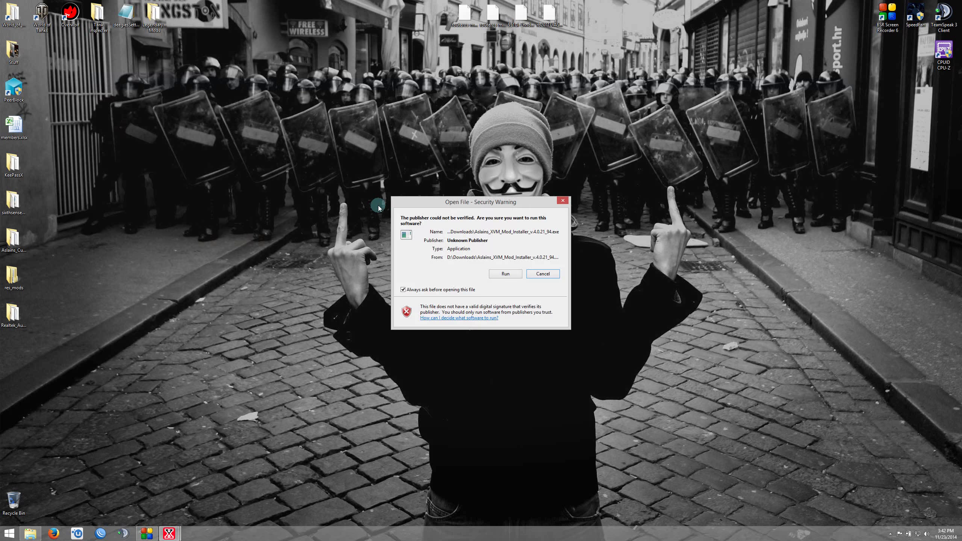
left_click(403, 289)
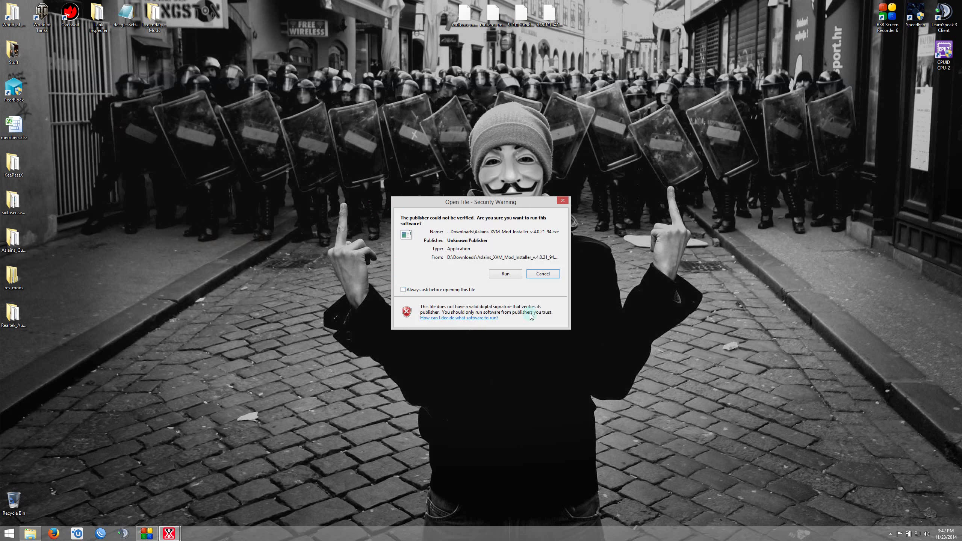
left_click(505, 274)
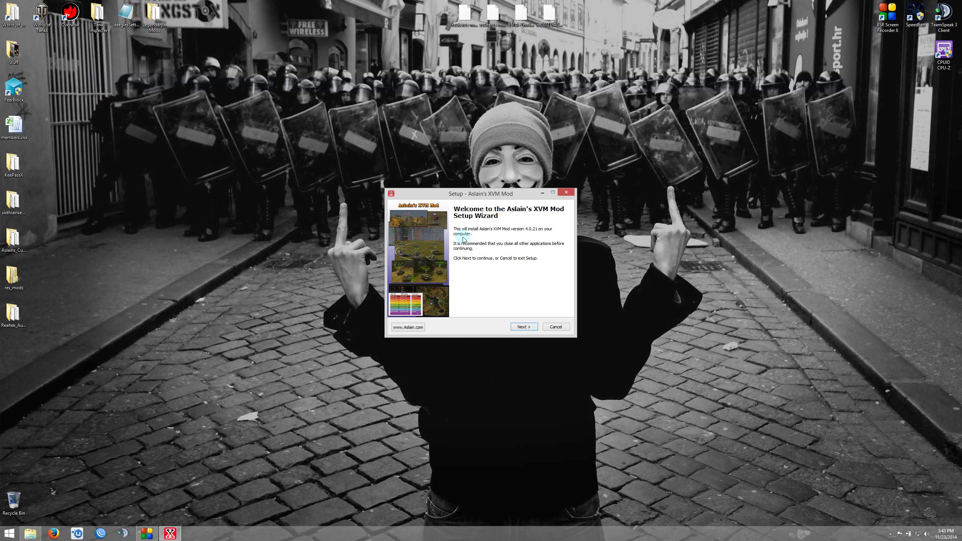
Step: Advance the setup wizard through the license agreement and version information, keeping the Games\World_of_Tanks folder as the destination
left_click(524, 328)
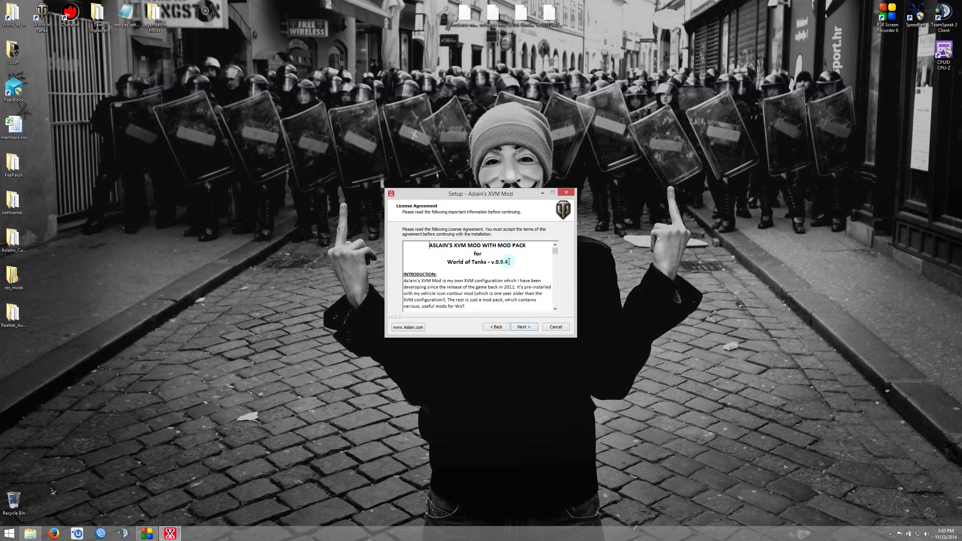
scroll(504, 263, "down", 10)
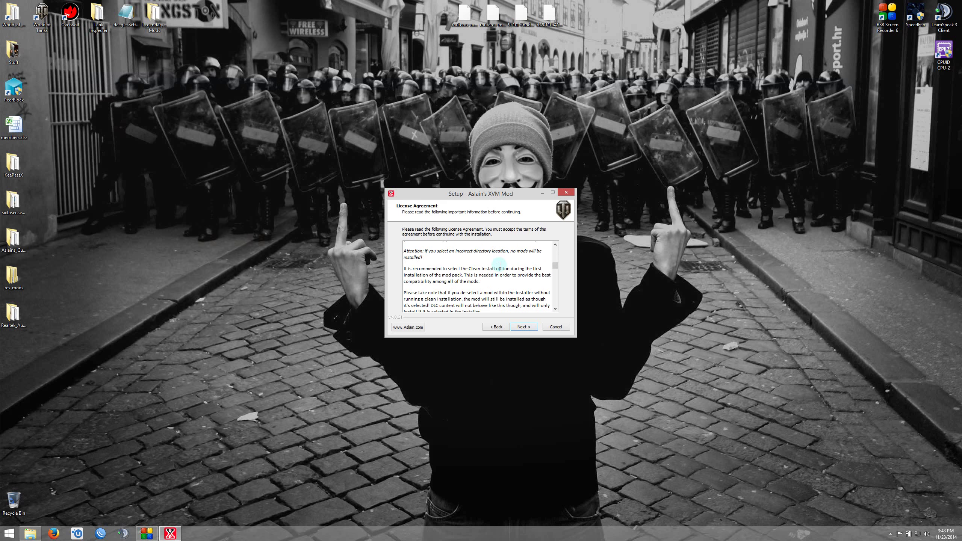
scroll(500, 265, "down", 10)
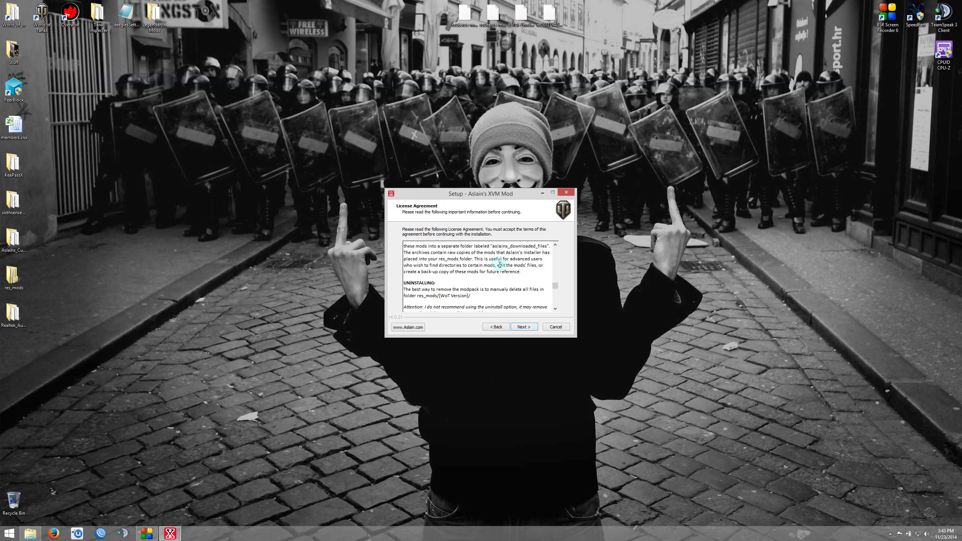
scroll(500, 265, "down", 10)
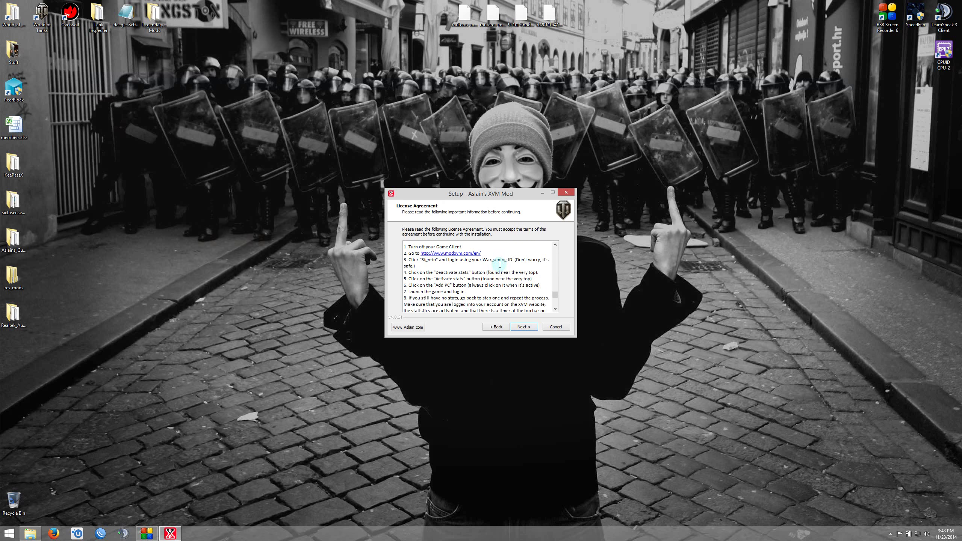
scroll(500, 264, "down", 2)
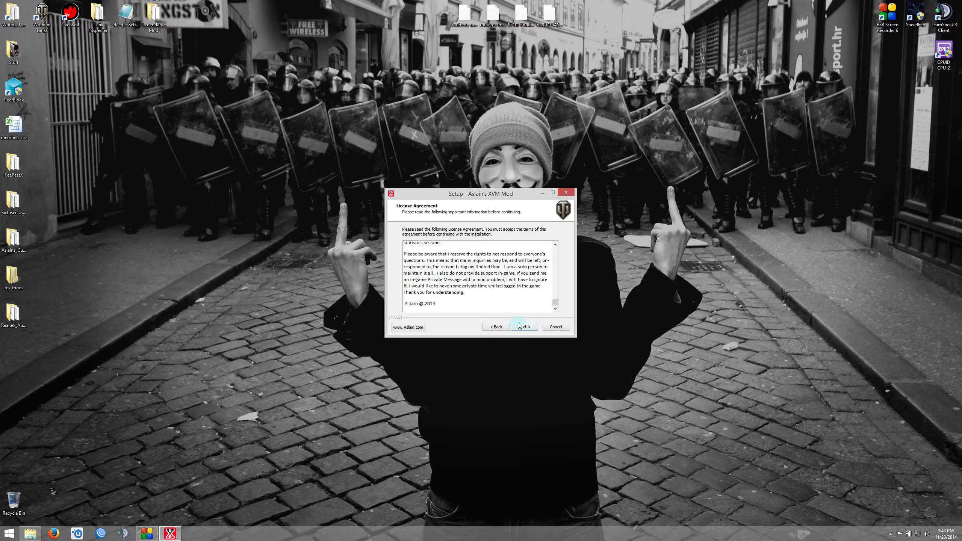
left_click(524, 327)
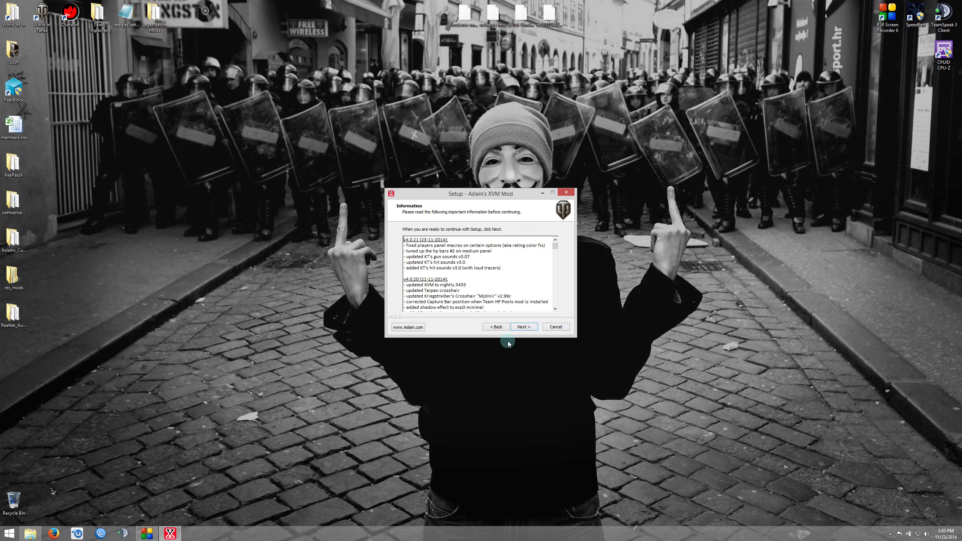
left_click(525, 327)
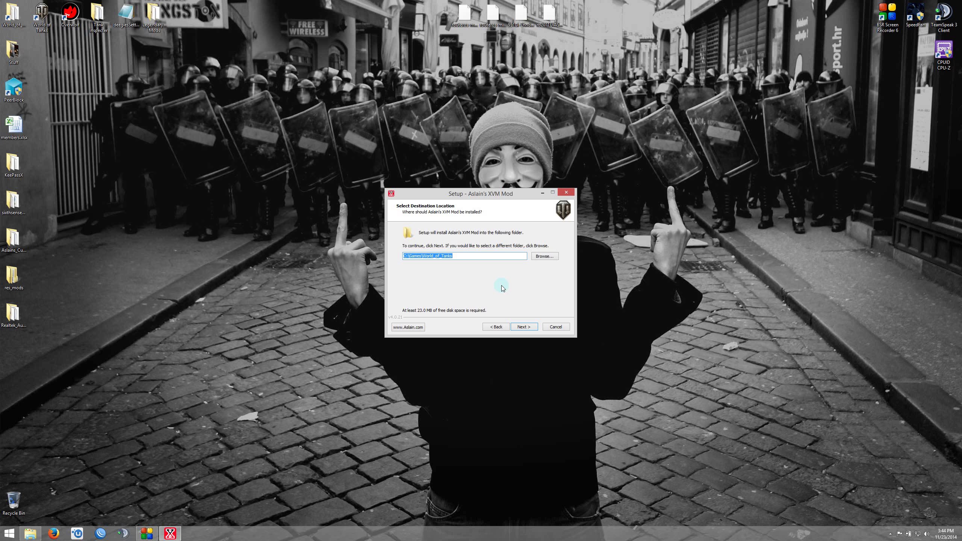
left_click(528, 327)
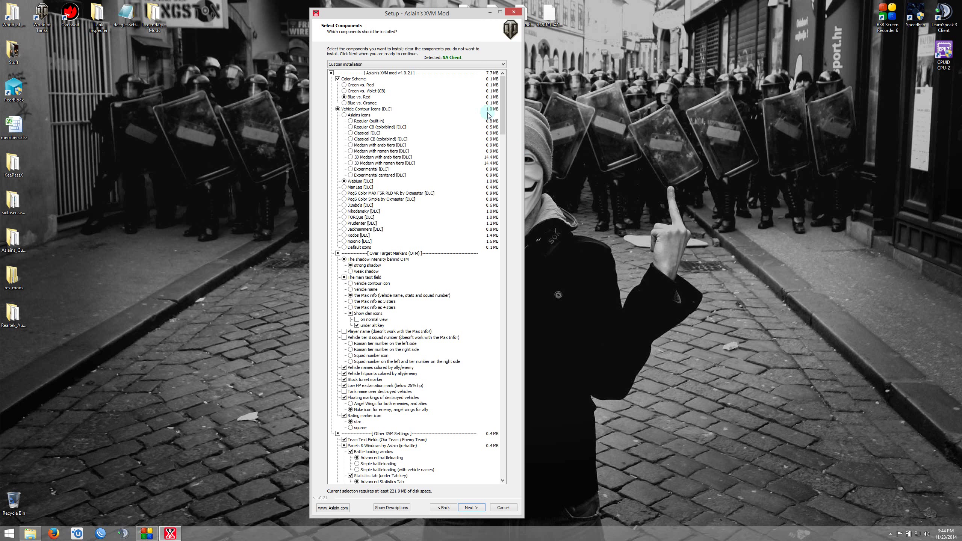
mouse_move(510, 90)
left_mouse_down()
mouse_move(504, 354)
mouse_move(514, 433)
mouse_move(523, 262)
mouse_move(517, 79)
left_mouse_up()
left_click(498, 86)
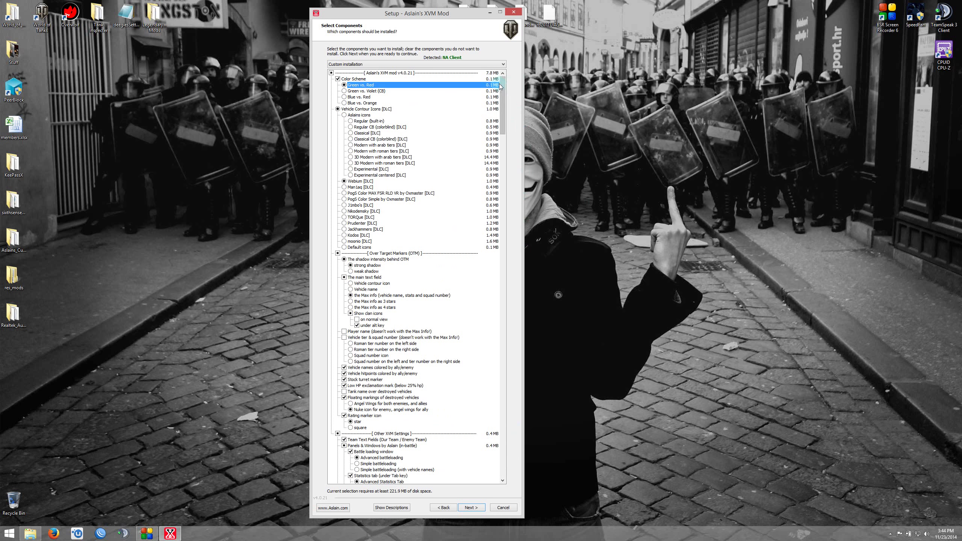
left_click(337, 79)
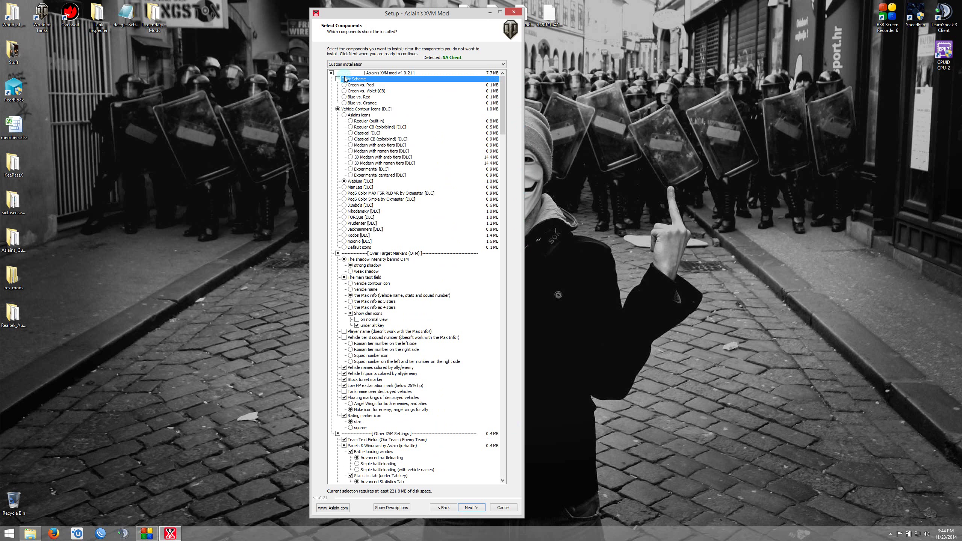
Step: Show the component descriptions with the image preview, and enable the Color Scheme component with Blue vs. Red
left_click(391, 508)
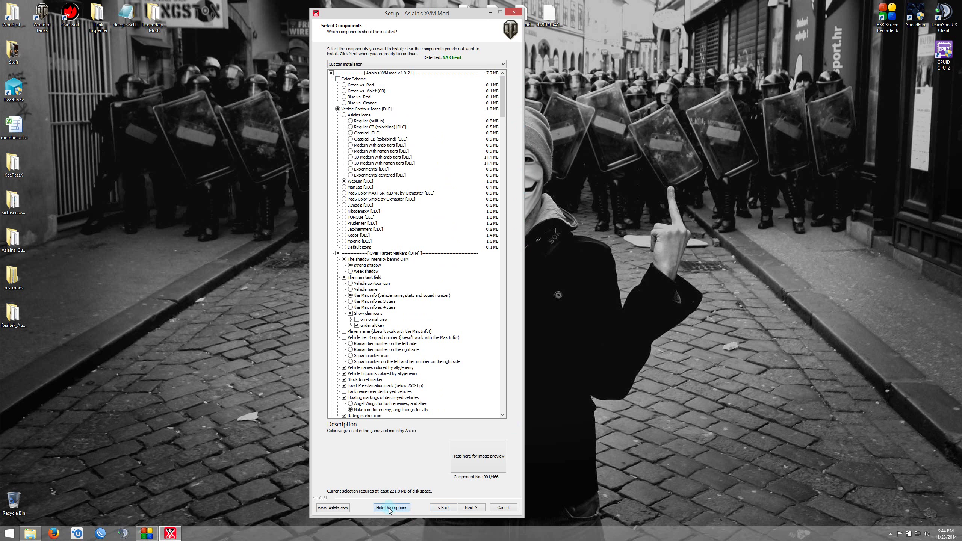
left_click(463, 463)
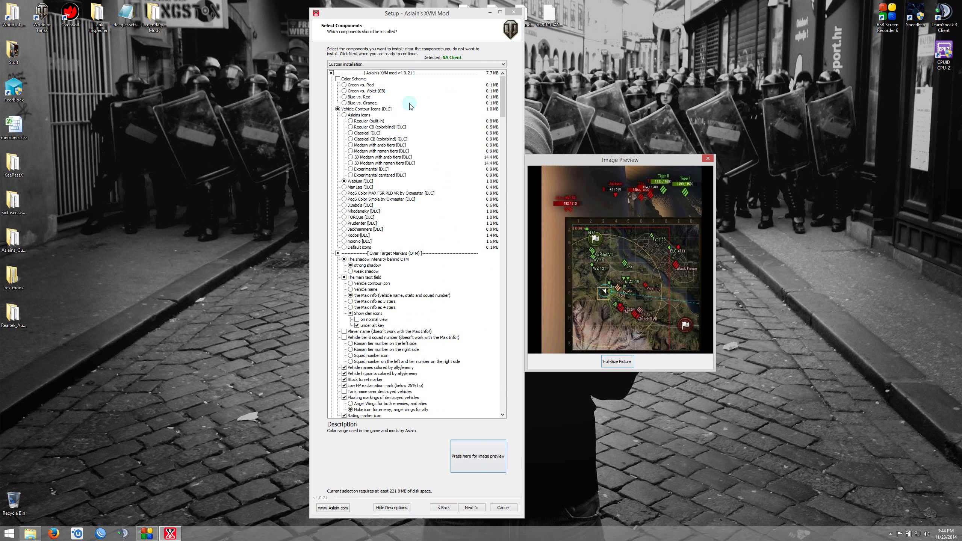
left_click(363, 79)
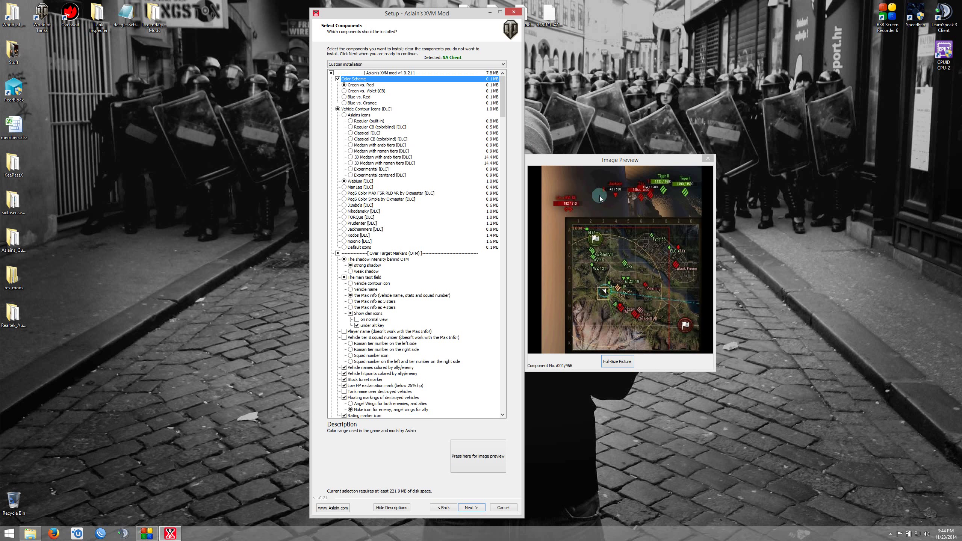
left_click(352, 98)
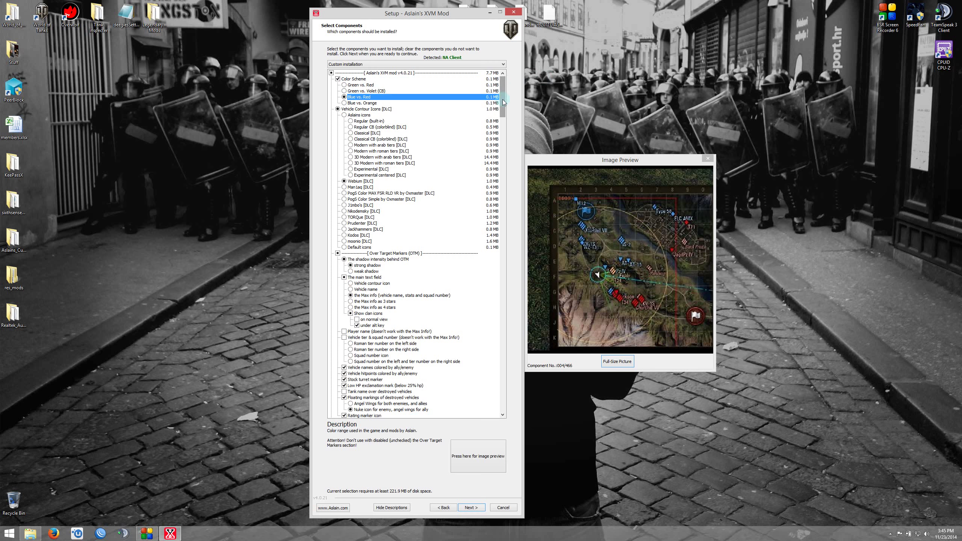
Step: Preview the Webium contour icons and the nuke and angel wings destroyed-vehicle markings, and browse on to the 6th Sense settings
left_click(365, 185)
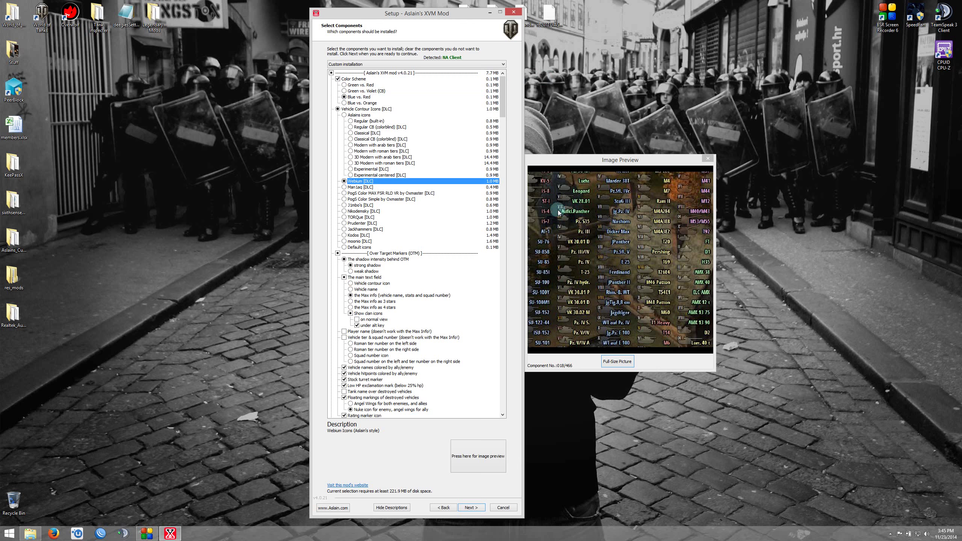
left_click_drag(502, 107, 506, 120)
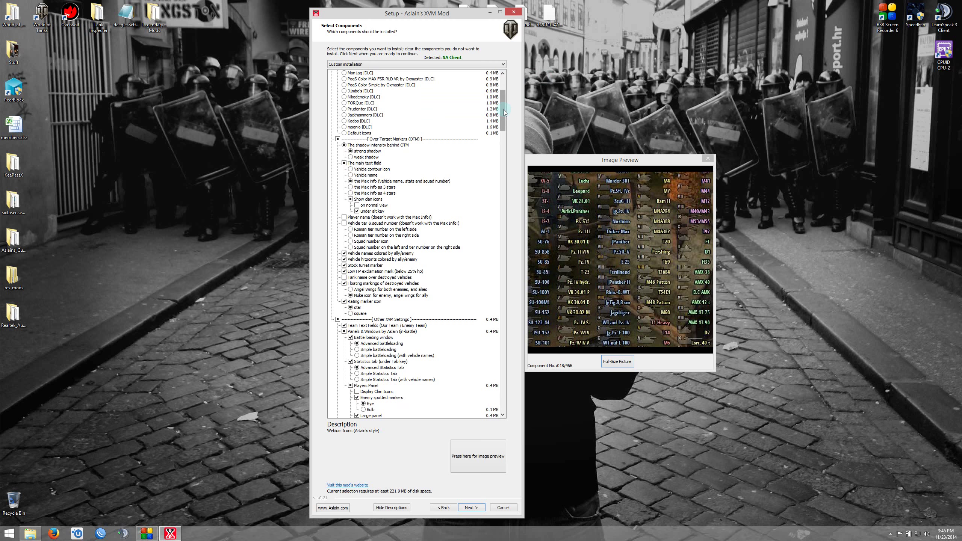
left_click_drag(504, 111, 504, 115)
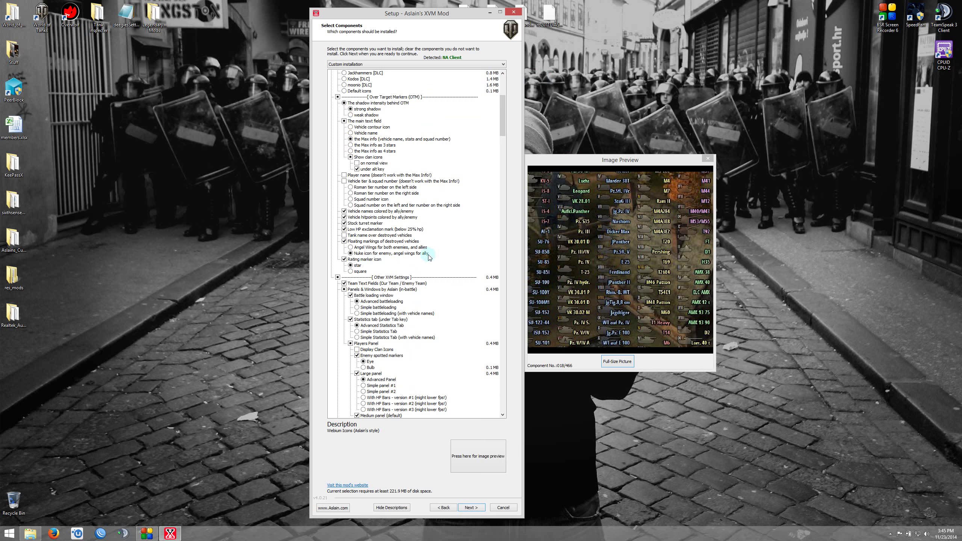
left_click(362, 253)
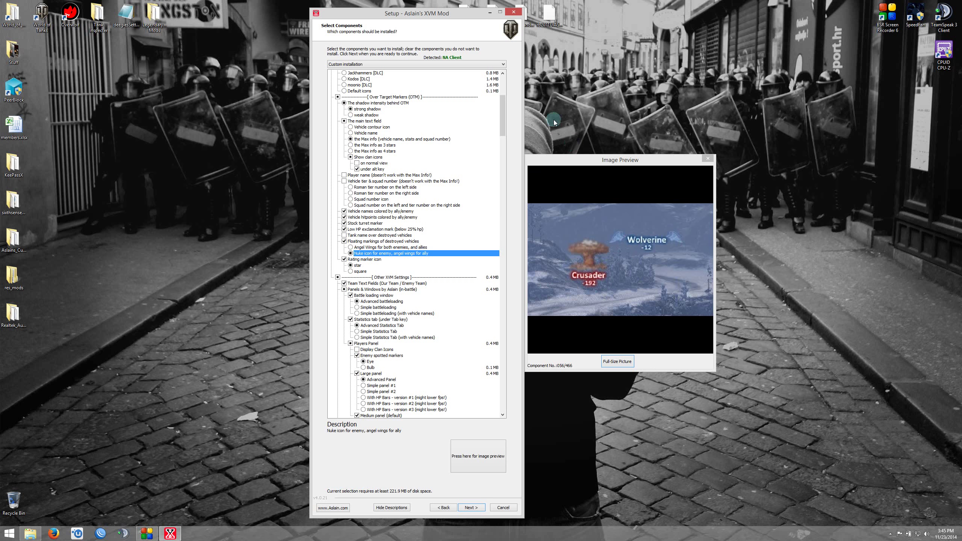
left_click_drag(501, 109, 511, 186)
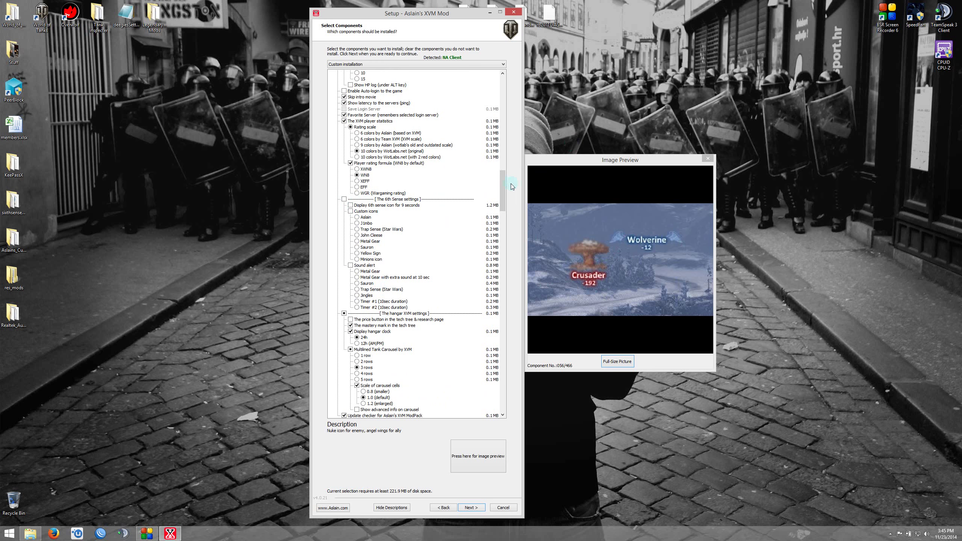
Step: Browse the remaining components down to the end of the list and continue to the additional tasks
left_click_drag(505, 181, 505, 386)
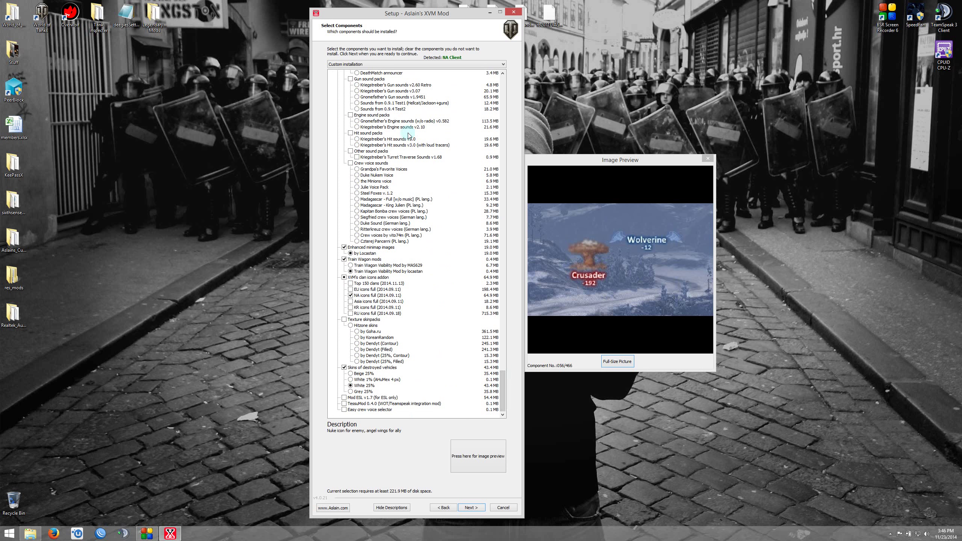
left_click(471, 508)
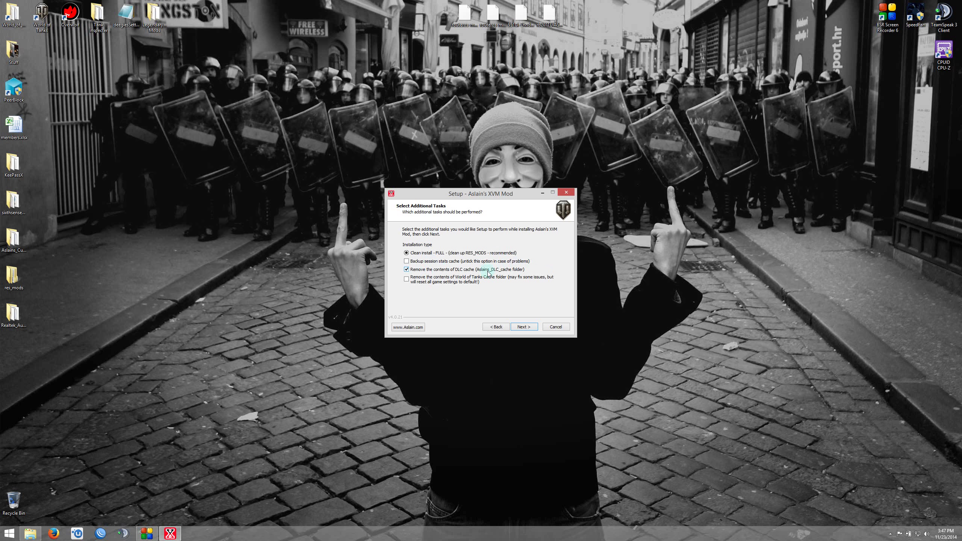
Step: Examine the downloaded archives in the Aslains_DLC_cache folder inside World_of_Tanks, and close the folder window
double_click(12, 15)
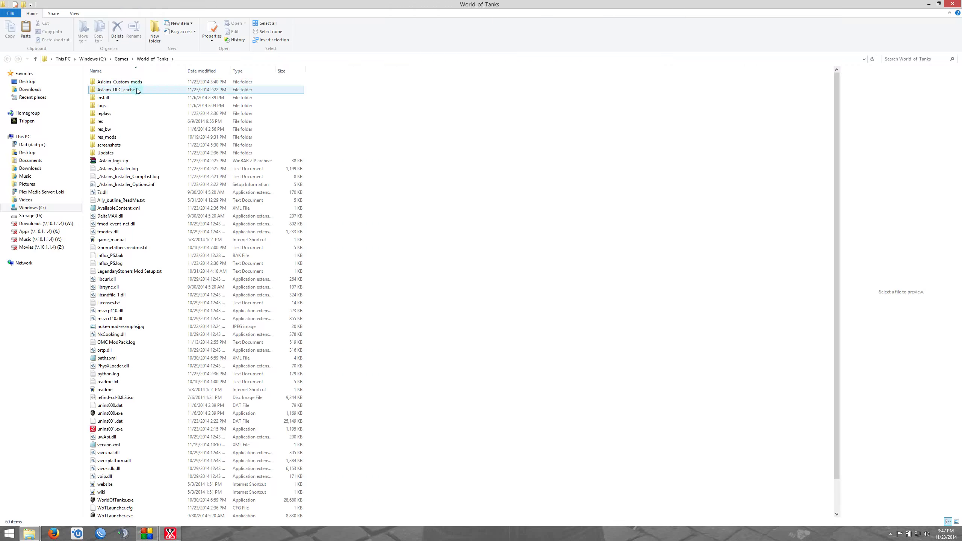
double_click(112, 89)
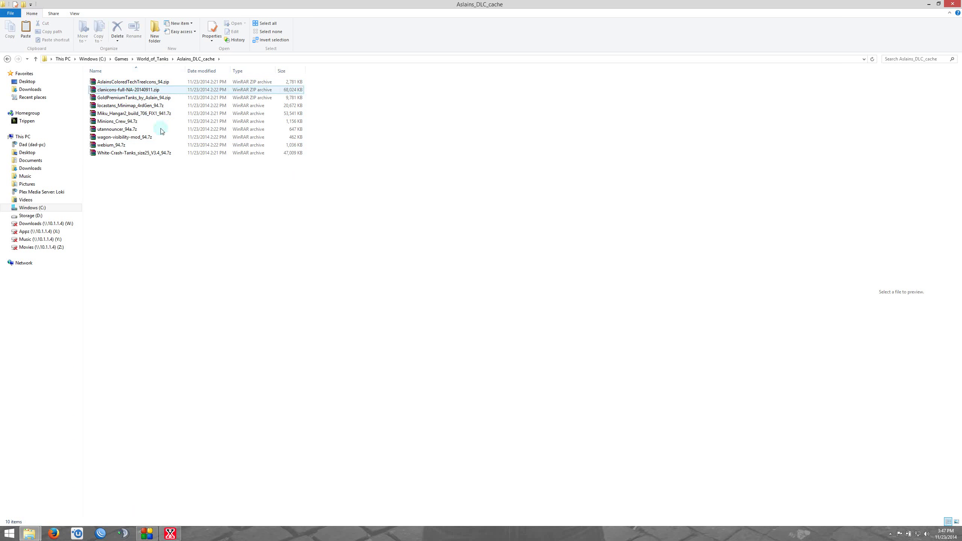
left_click(953, 3)
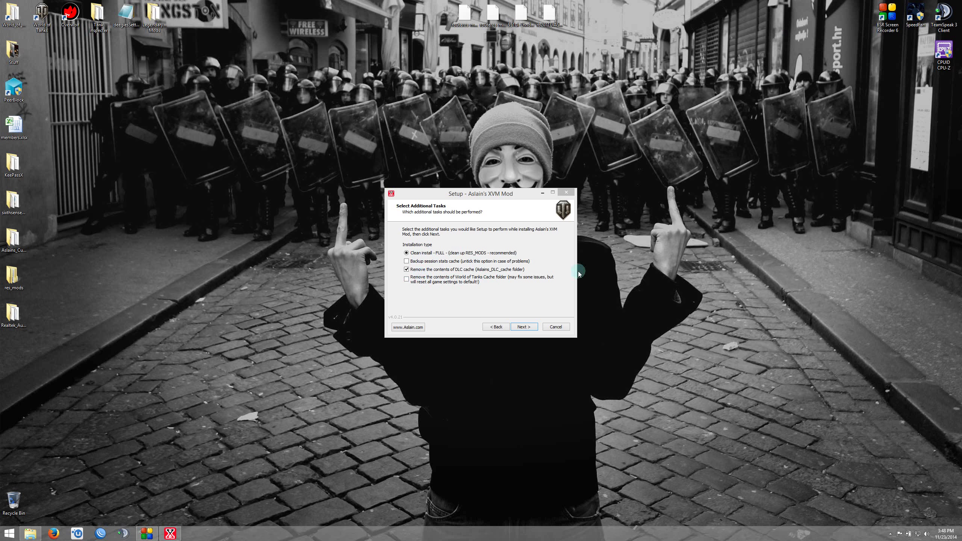
Step: Keep the full clean install with DLC cache removal, confirm deleting the cache folder, and start the installation
left_click(530, 326)
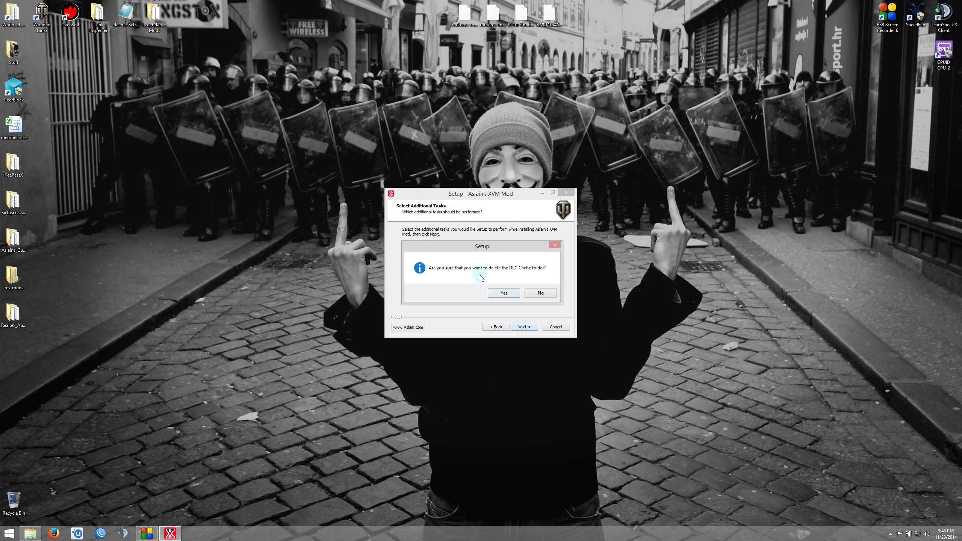
left_click(501, 294)
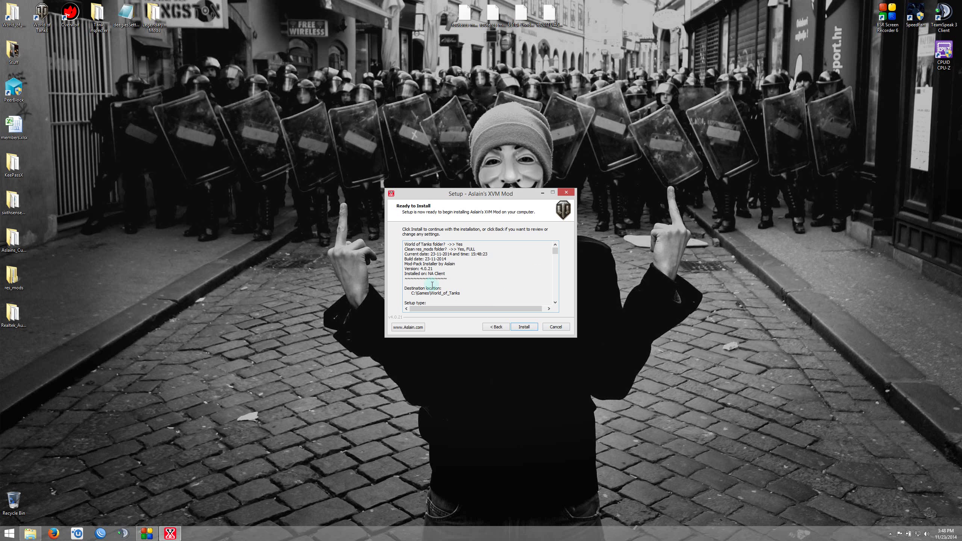
left_click(524, 326)
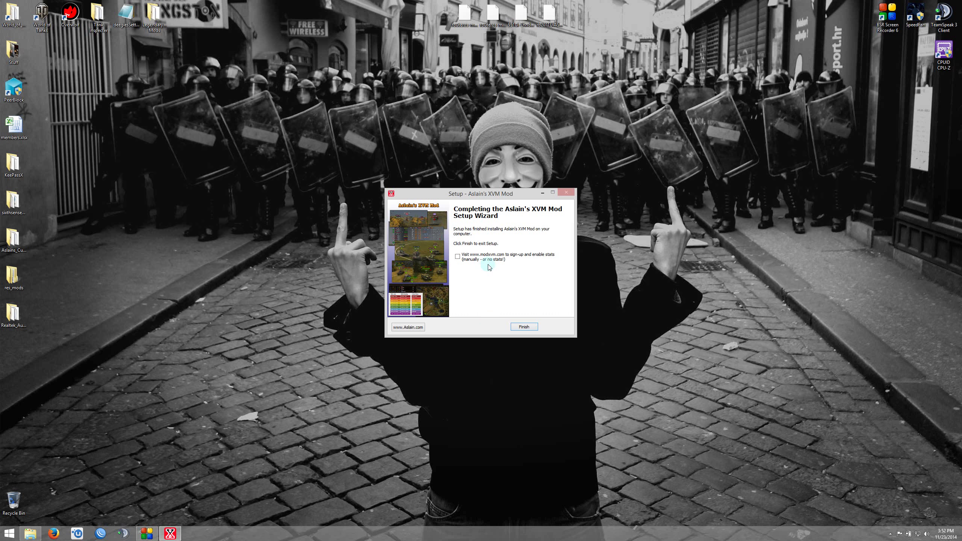
left_click(458, 257)
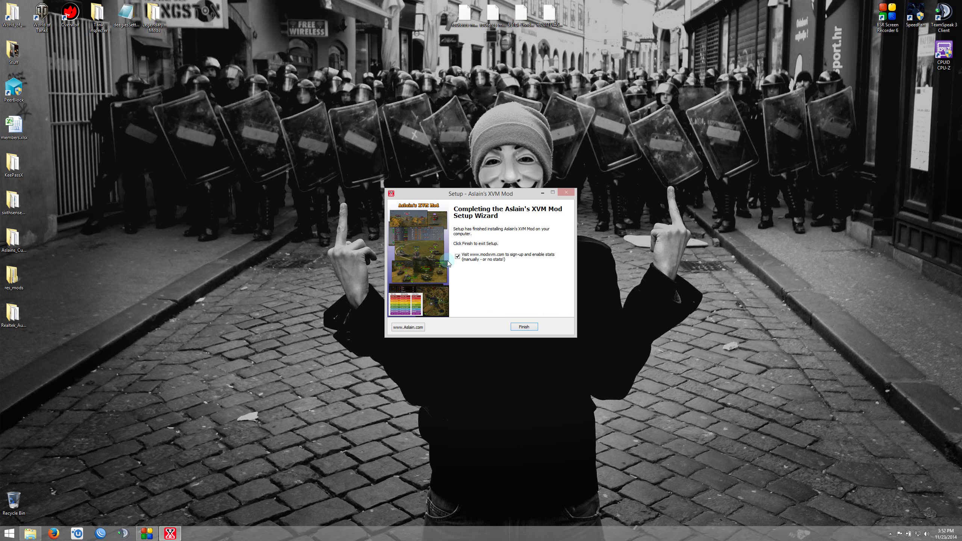
left_click(524, 327)
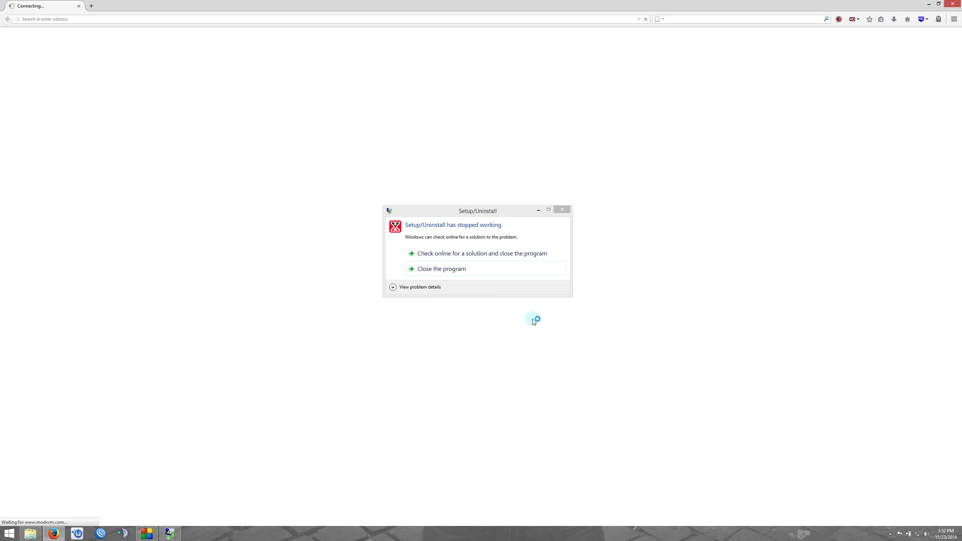
left_click(442, 269)
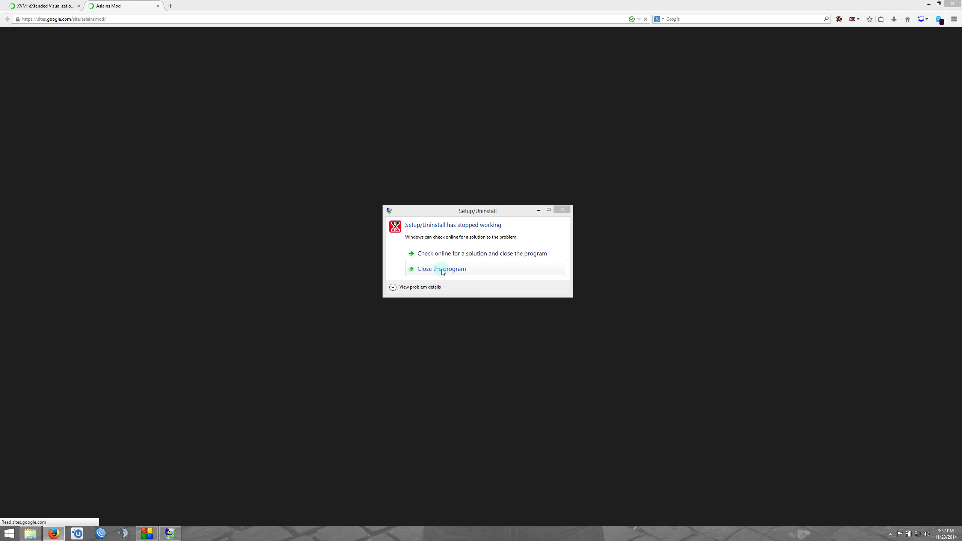
left_click(511, 270)
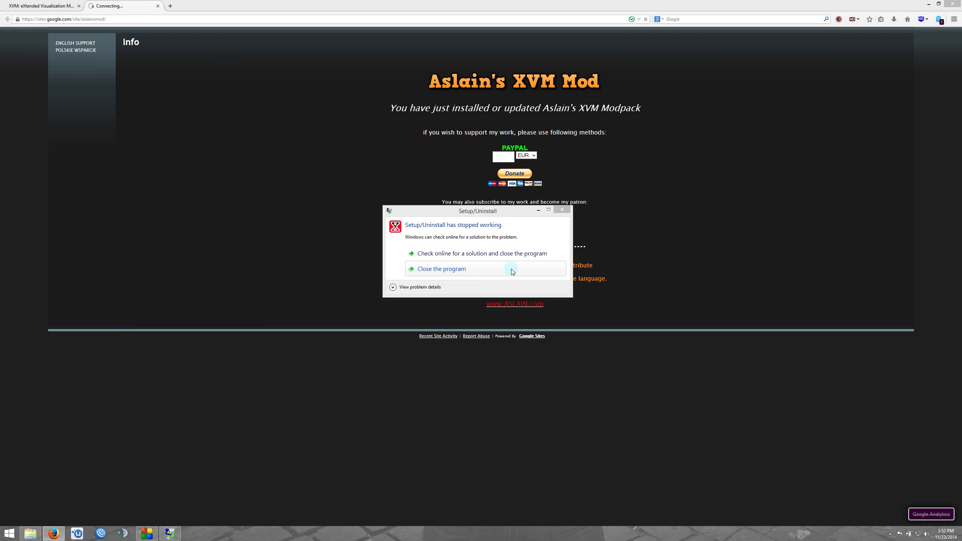
left_click(456, 270)
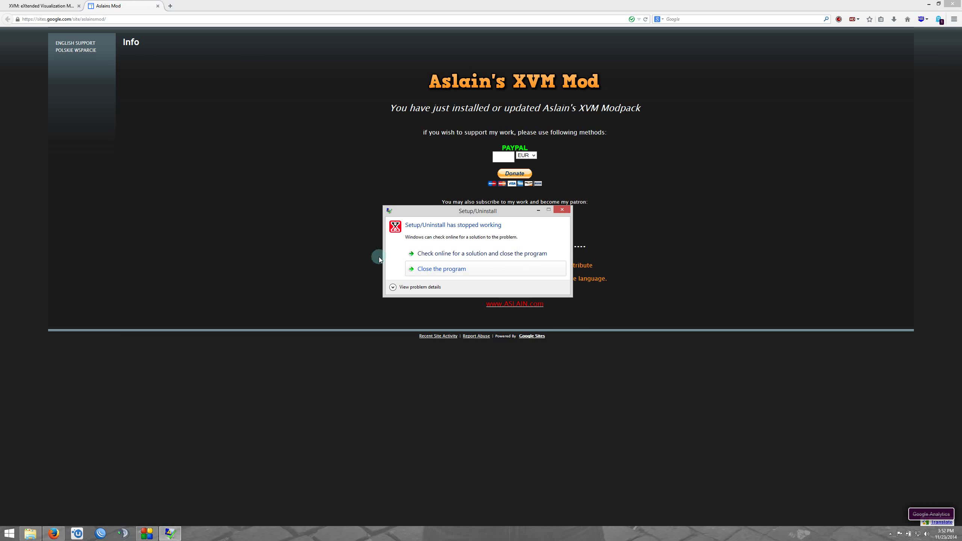
left_click(433, 272)
left_click(438, 276)
left_click(467, 275)
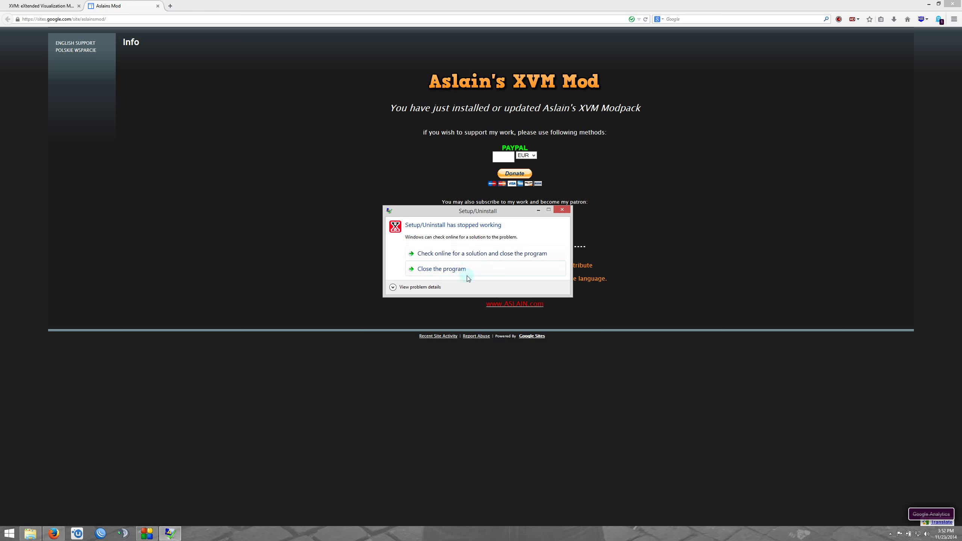
left_click(446, 272)
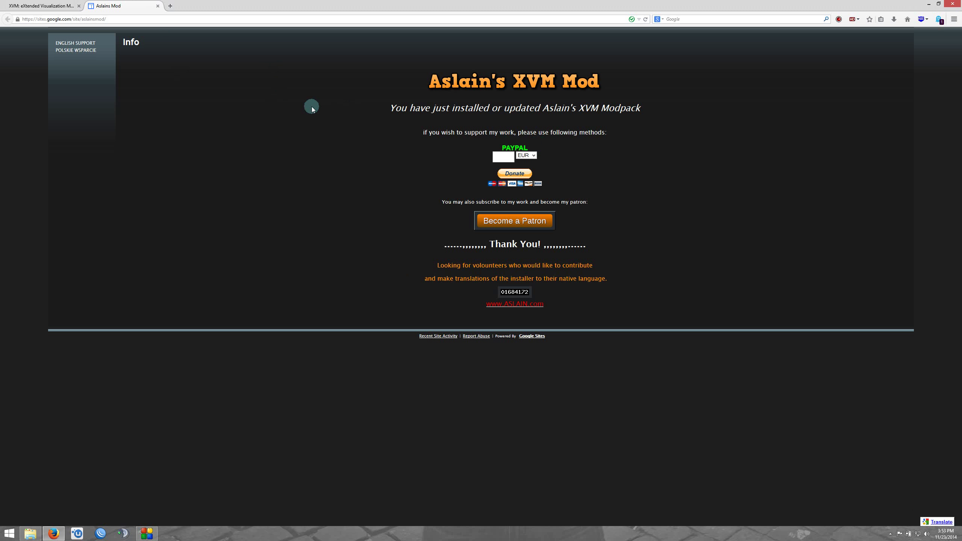
Step: Close the Aslains Mod page, and update the statistics and prolong the services on the XVM site
left_click(158, 6)
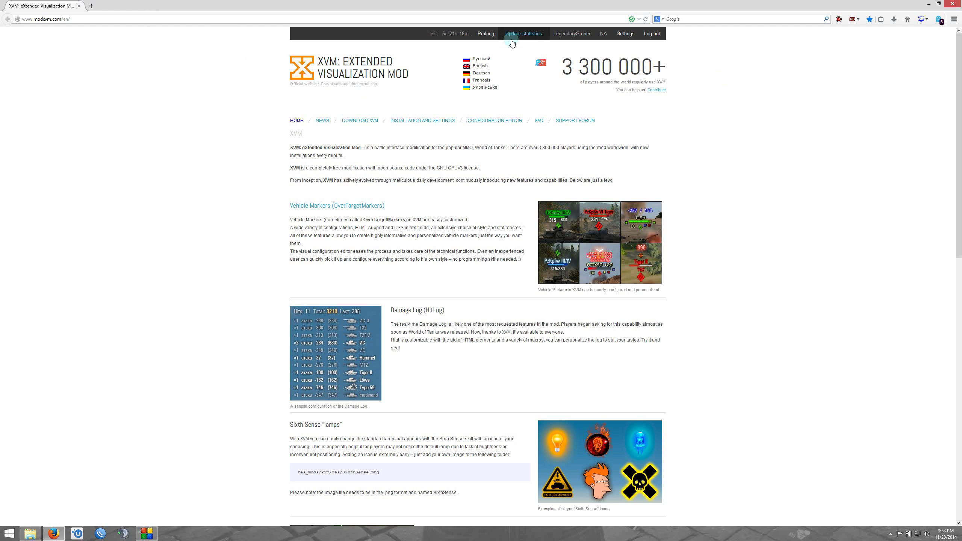
left_click(524, 34)
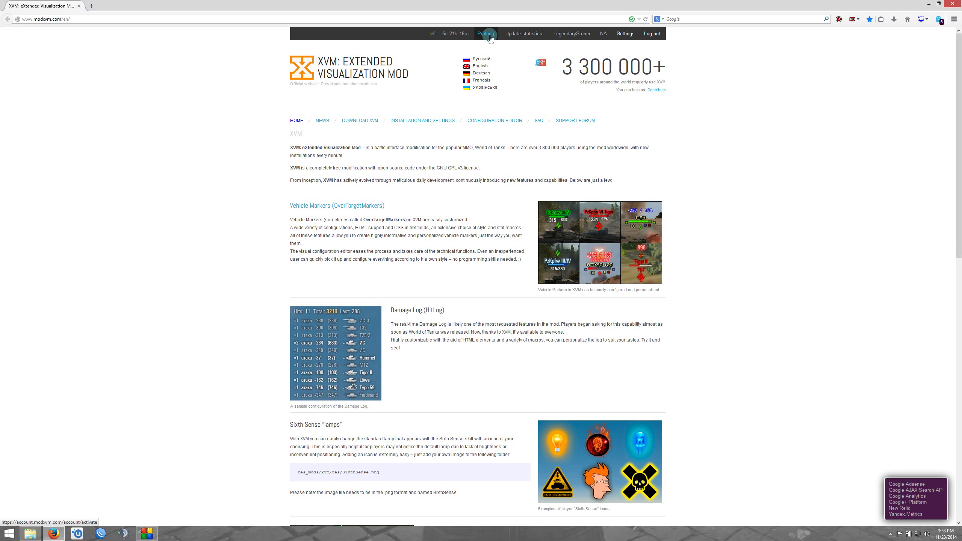
left_click(489, 35)
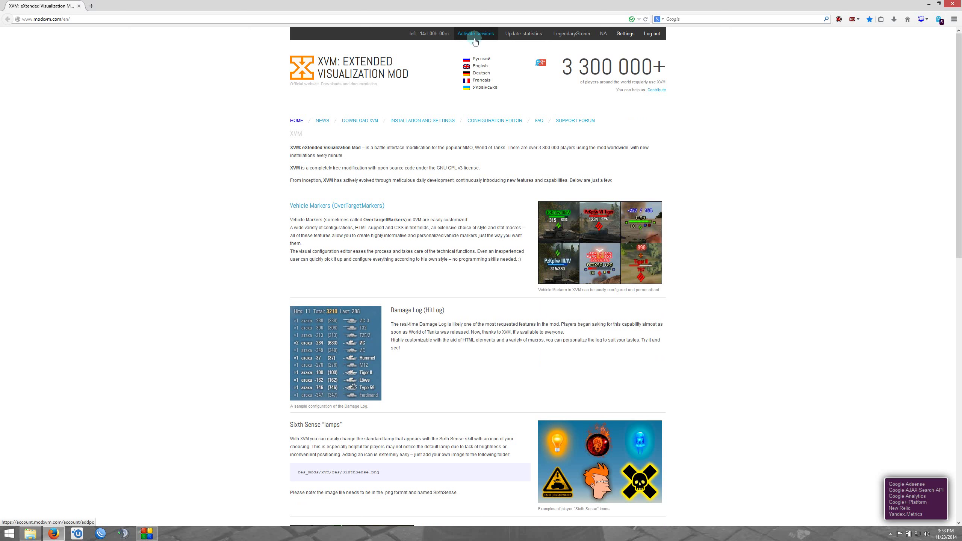
Step: Review the XVM Services options in the site's account settings, and close the browser
left_click(624, 45)
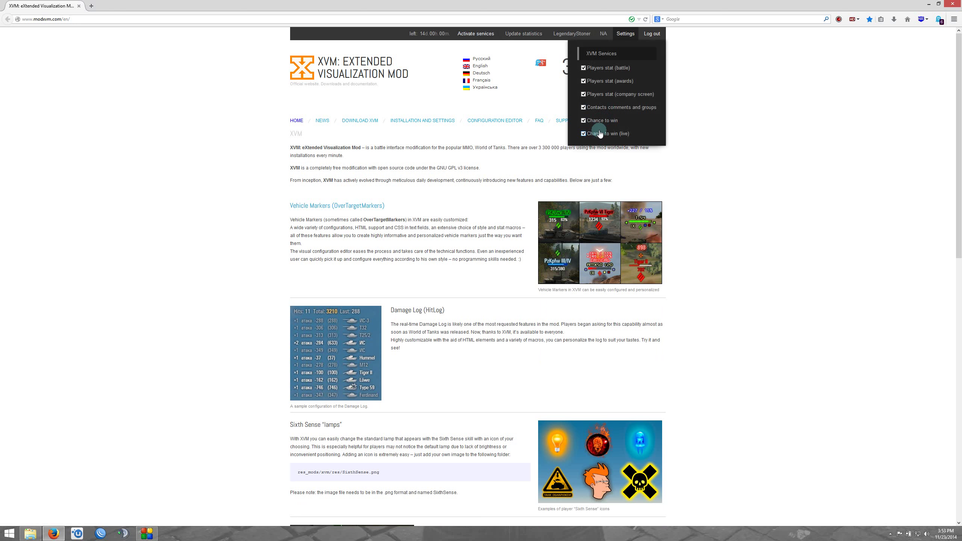
left_click(255, 134)
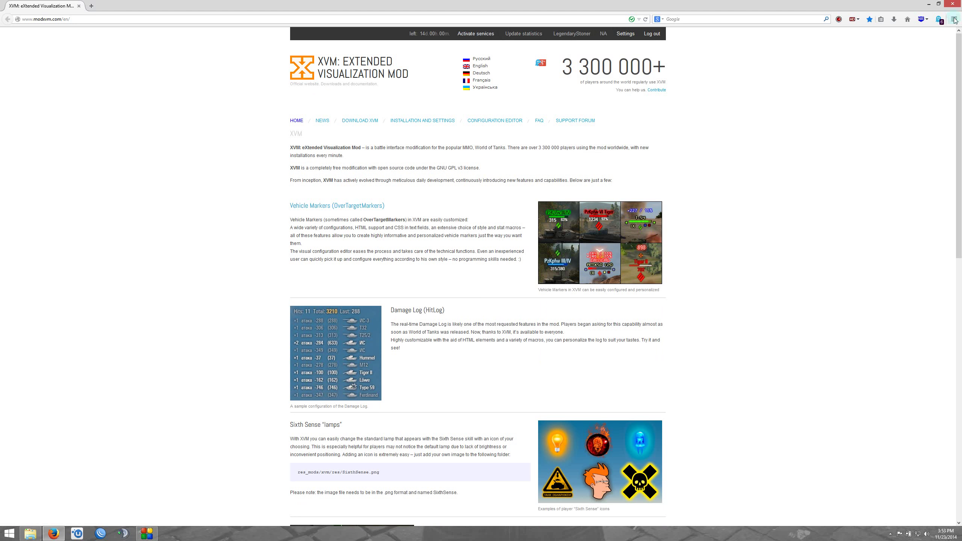
left_click(952, 5)
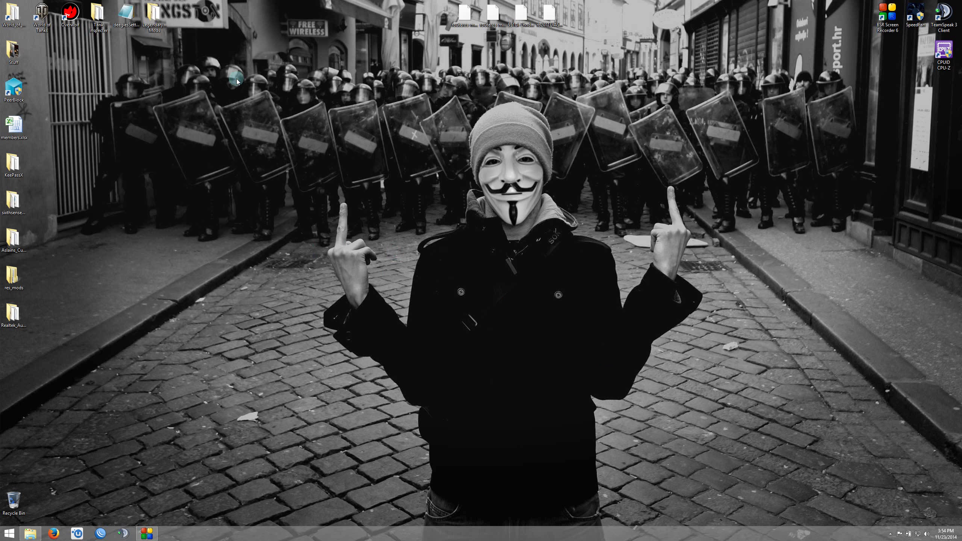
Step: Open the archive LegendaryStoners StayHigh SixthSense.7z from the LegendaryStoner's Mods folder on the desktop
left_click(157, 13)
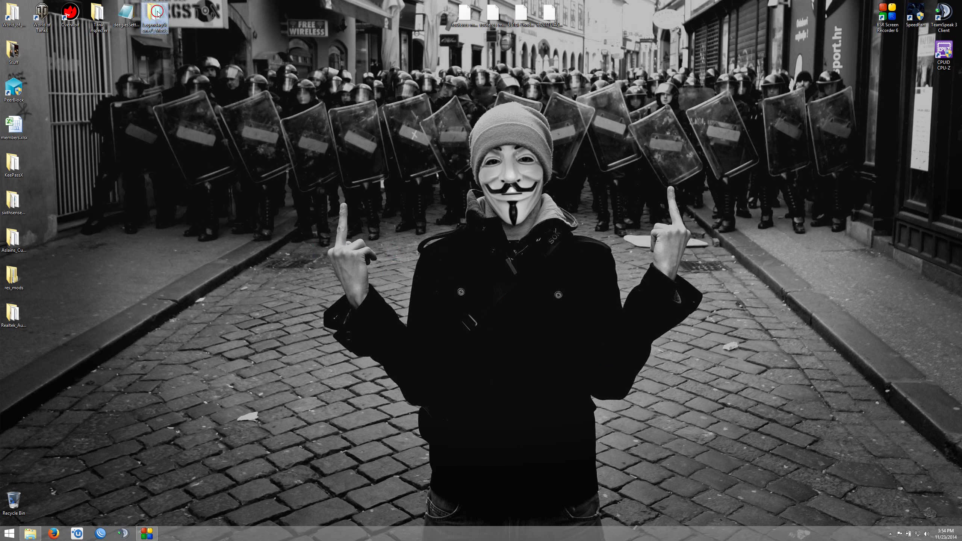
double_click(157, 12)
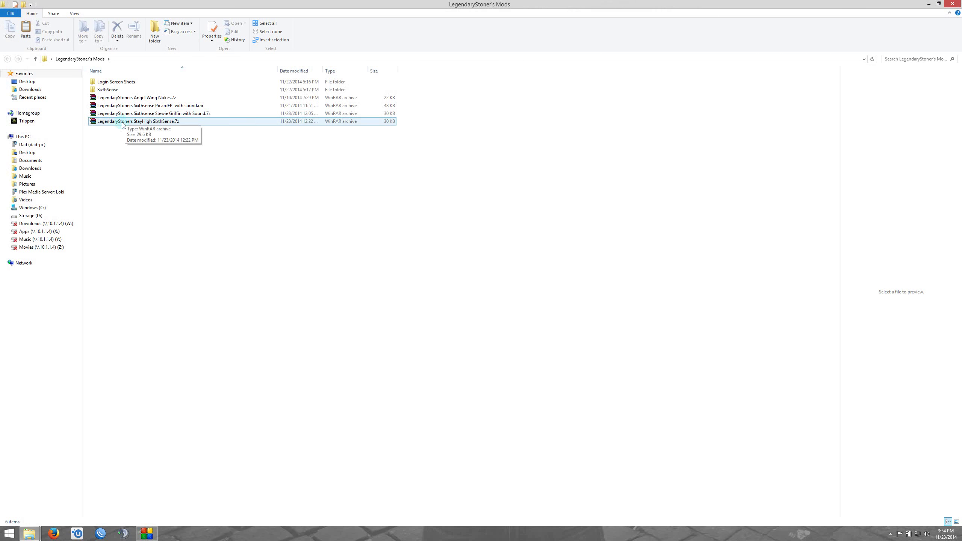
double_click(143, 121)
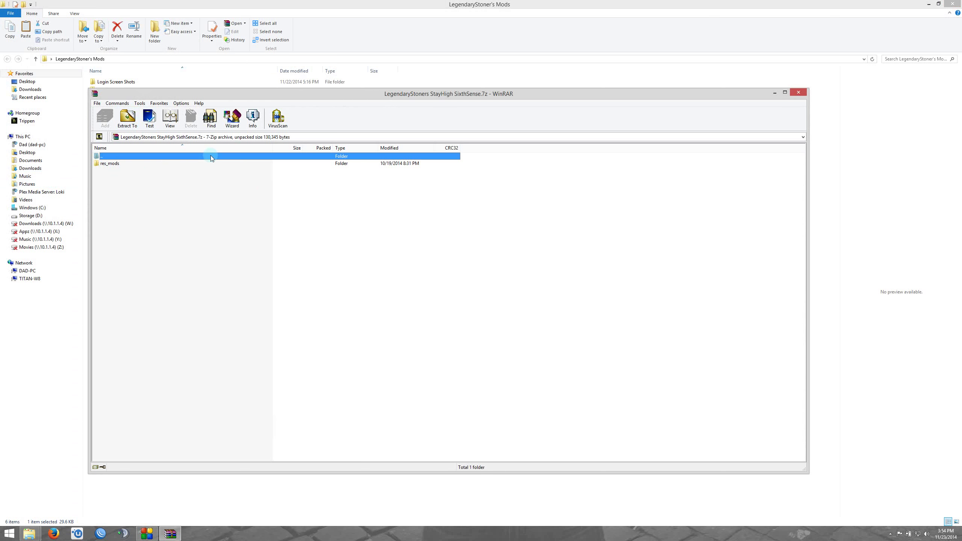
Step: Extract the archive to C:\Games\World_of_Tanks, replacing all existing files, and close the archive and its folder
left_click(131, 119)
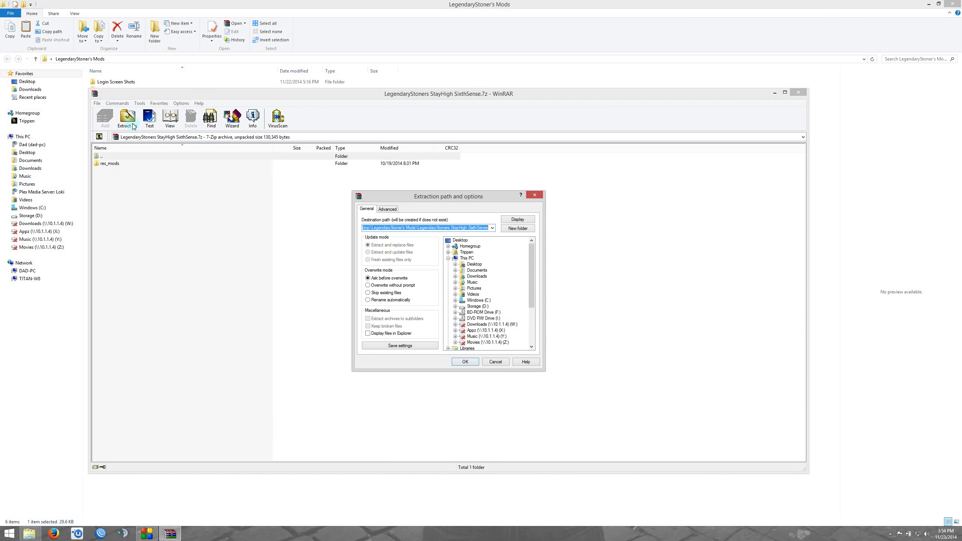
left_click(492, 229)
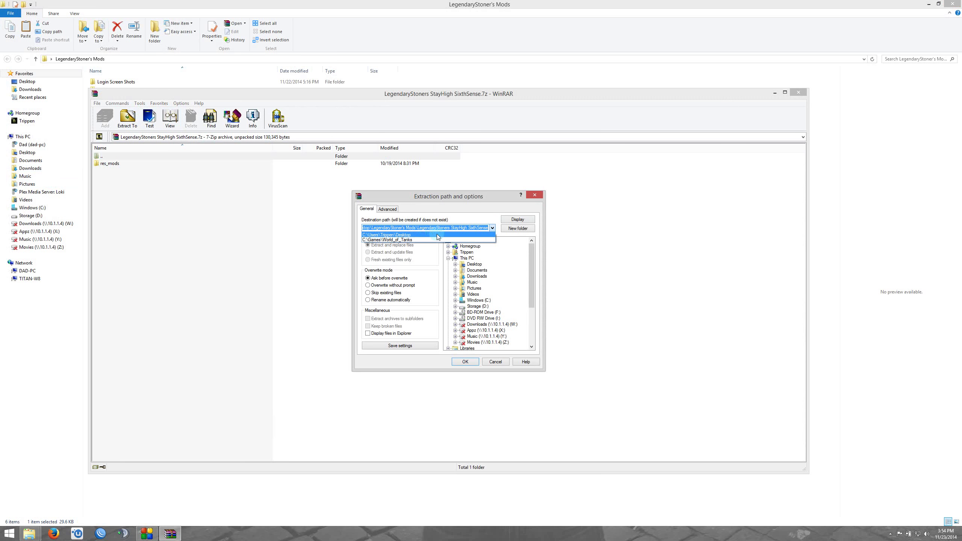
left_click(398, 245)
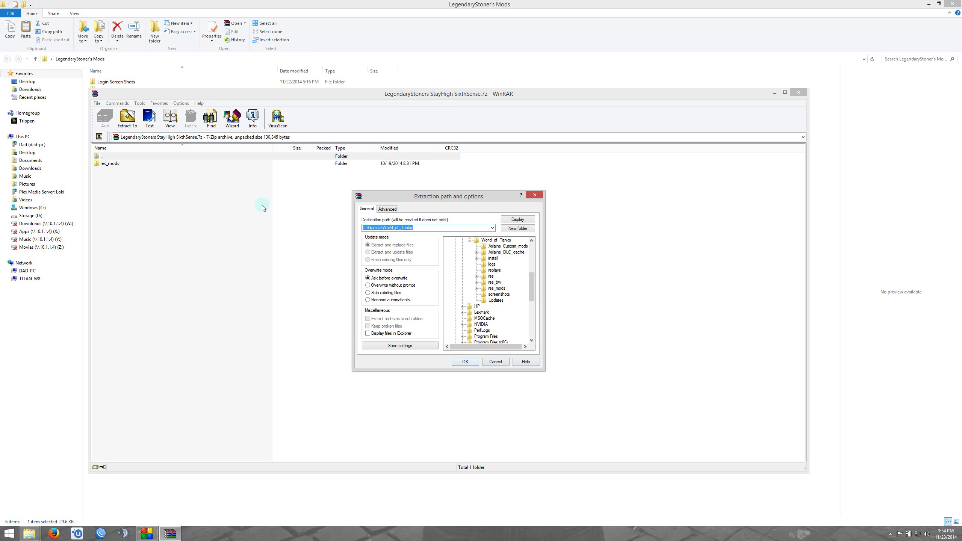
left_click(466, 364)
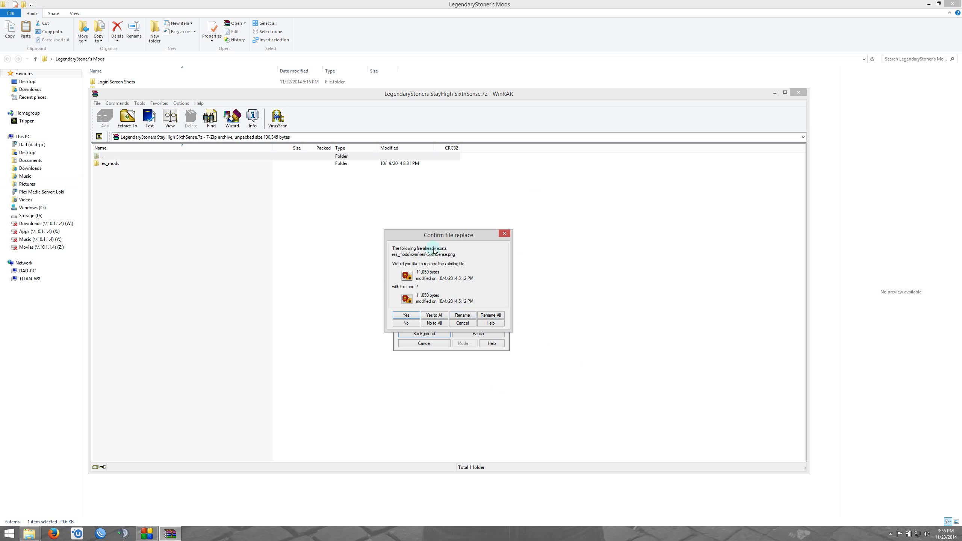
left_click(435, 316)
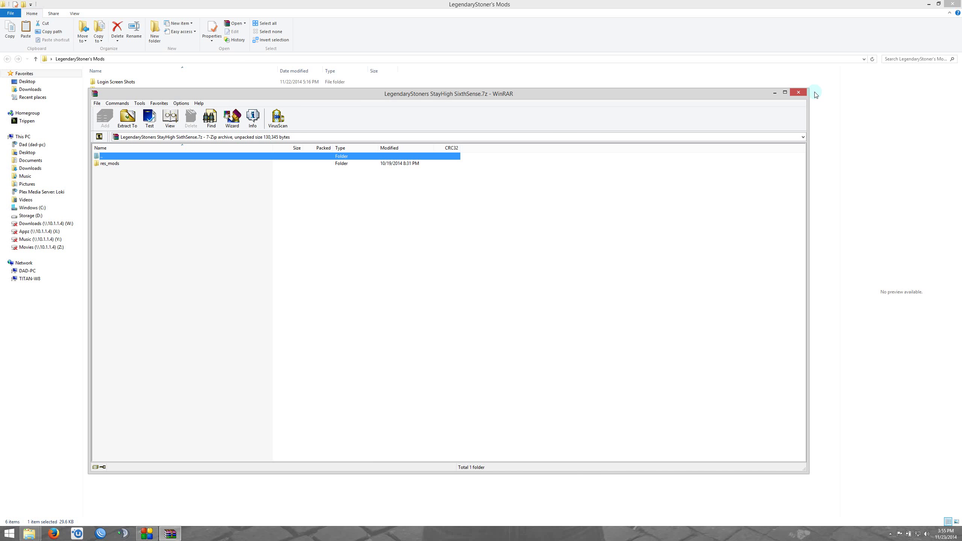
left_click(803, 94)
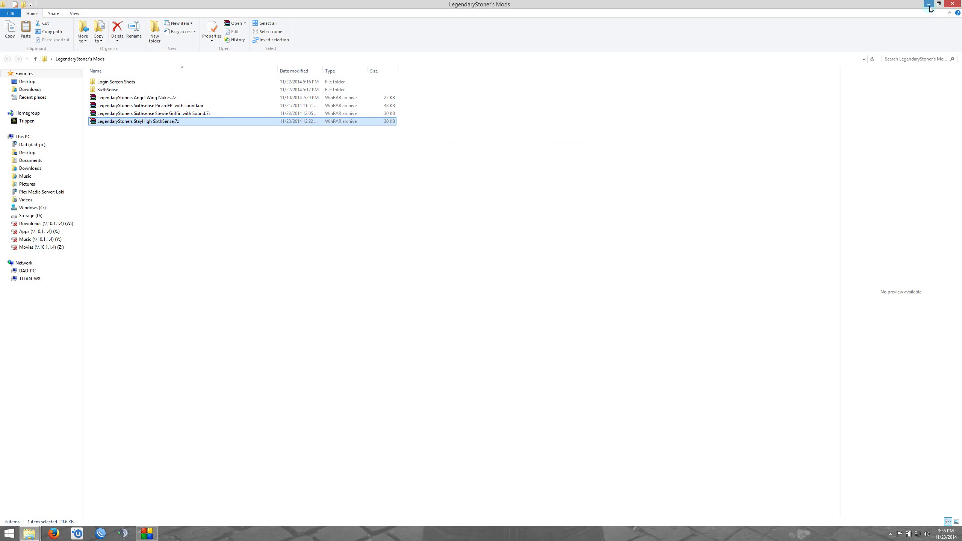
left_click(950, 5)
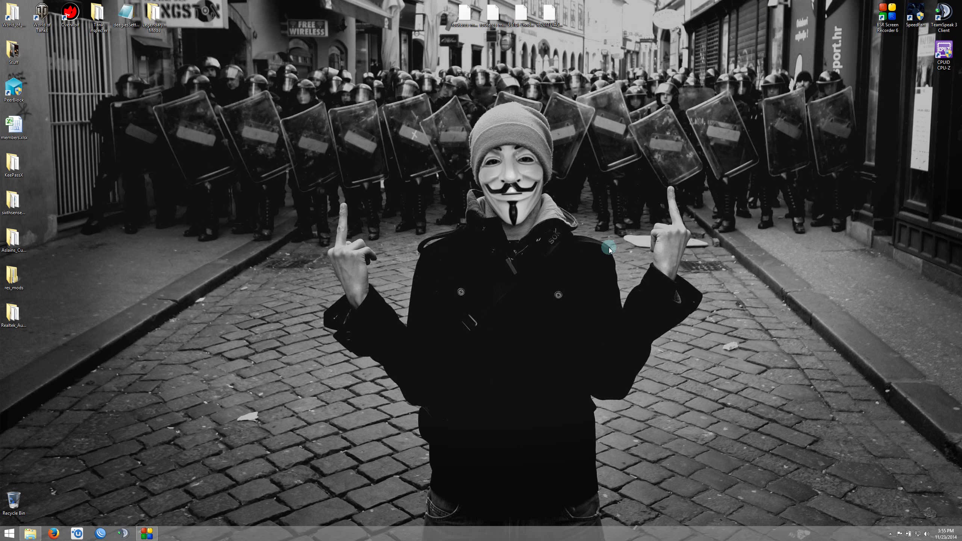